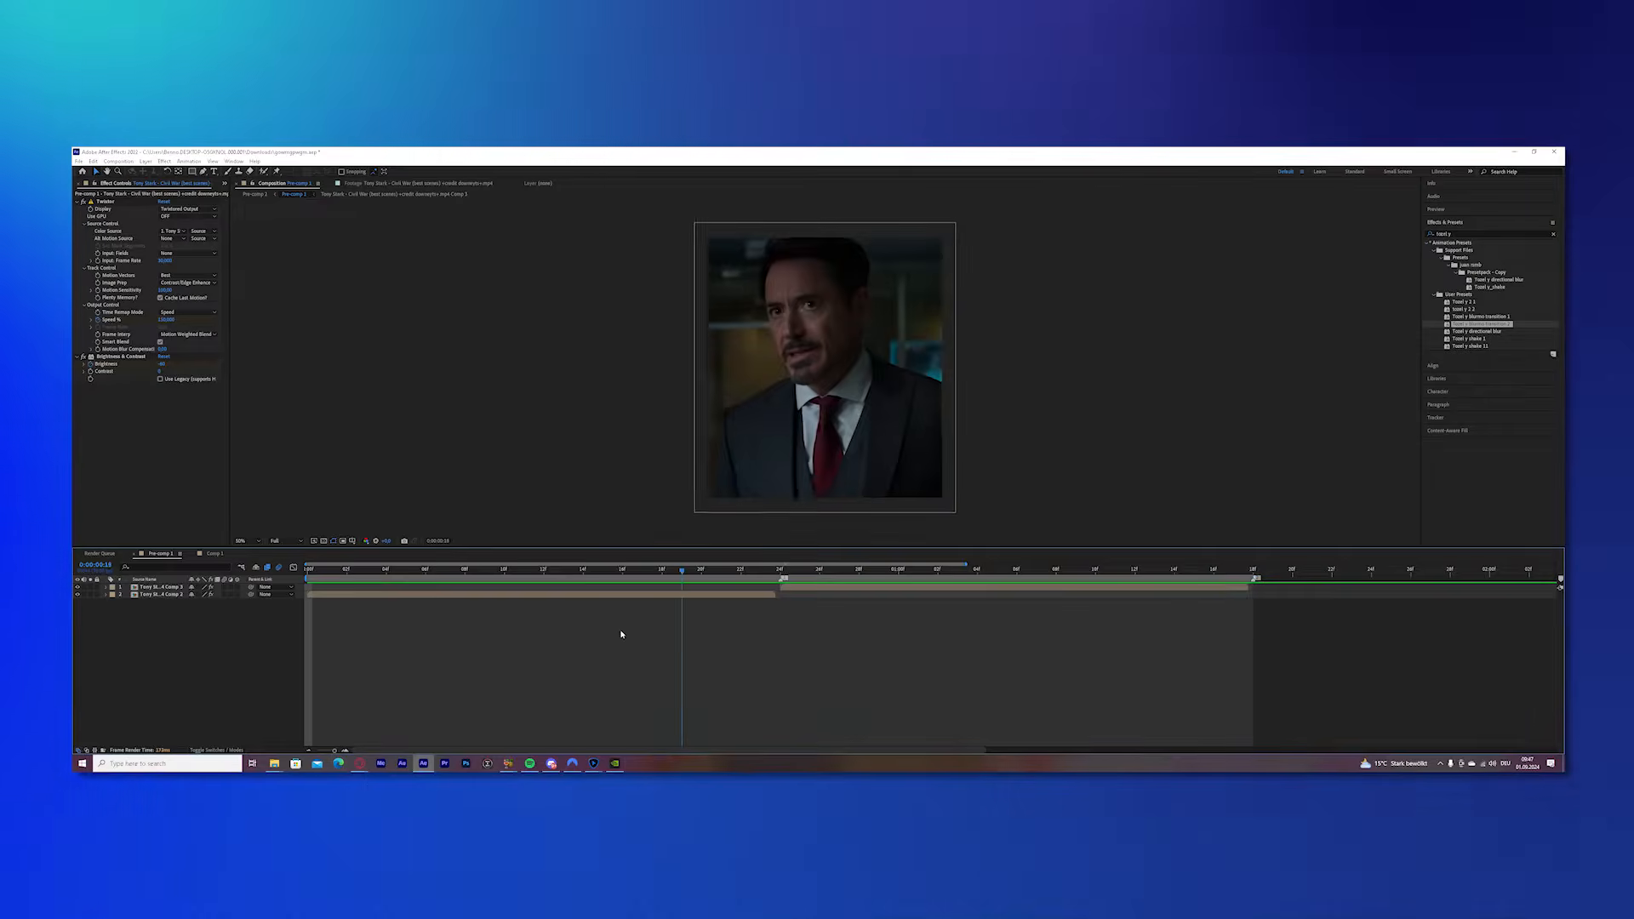
Find the S_BlurMoCurves effect and apply it to the first clip in the pre-comp.
drag(621, 635, 301, 598)
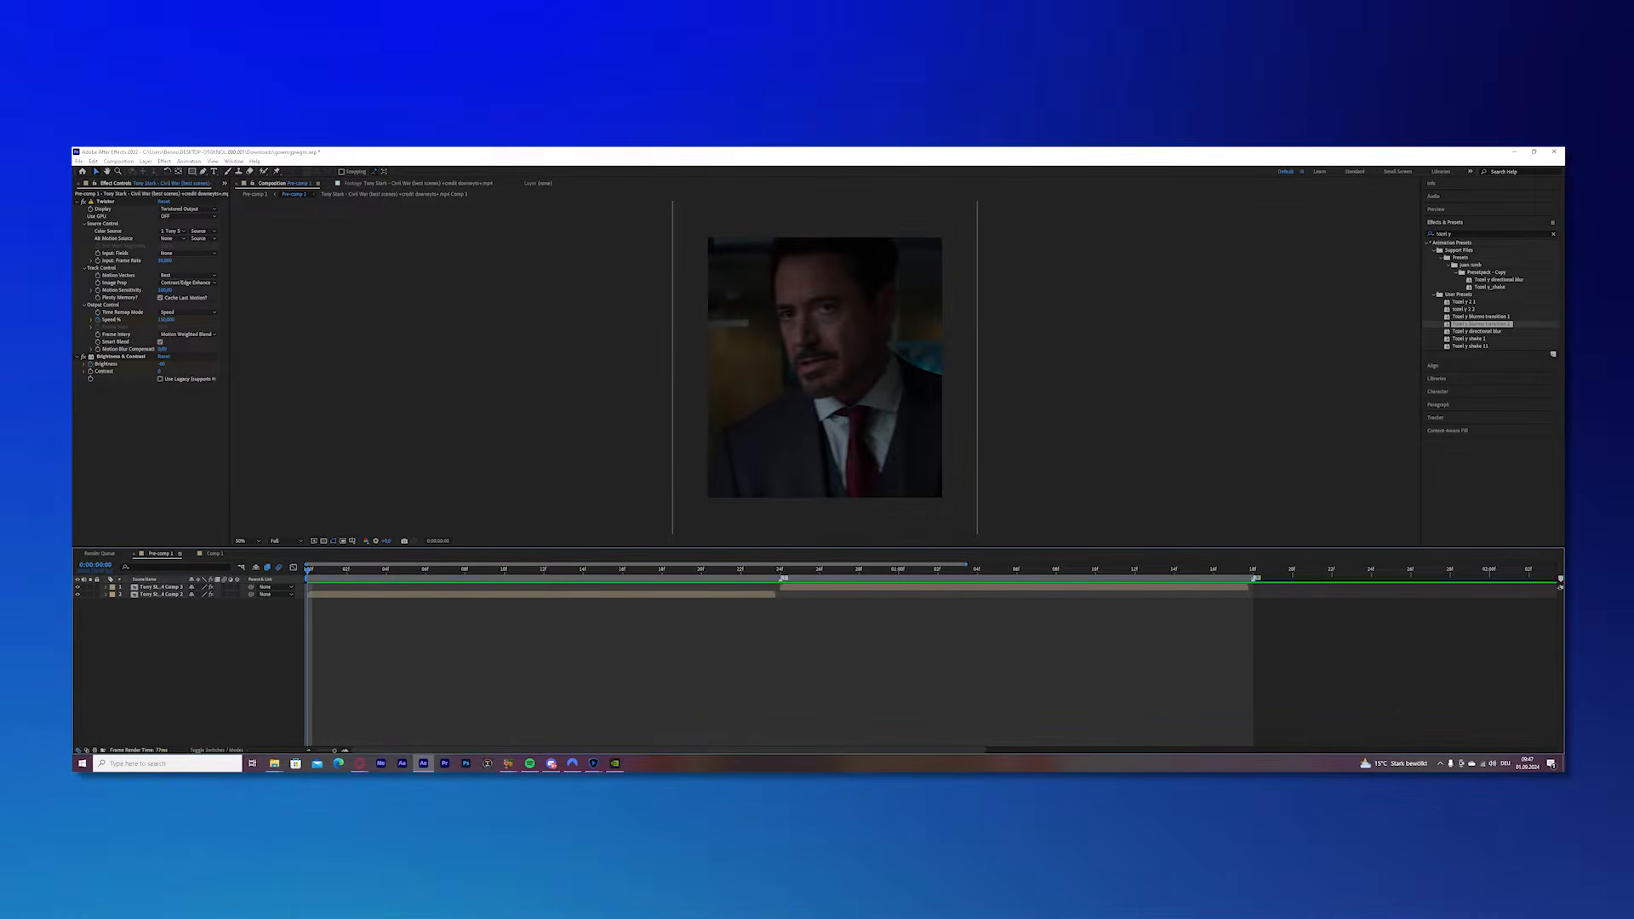
key(BackSpace)
text(s_blurmo)
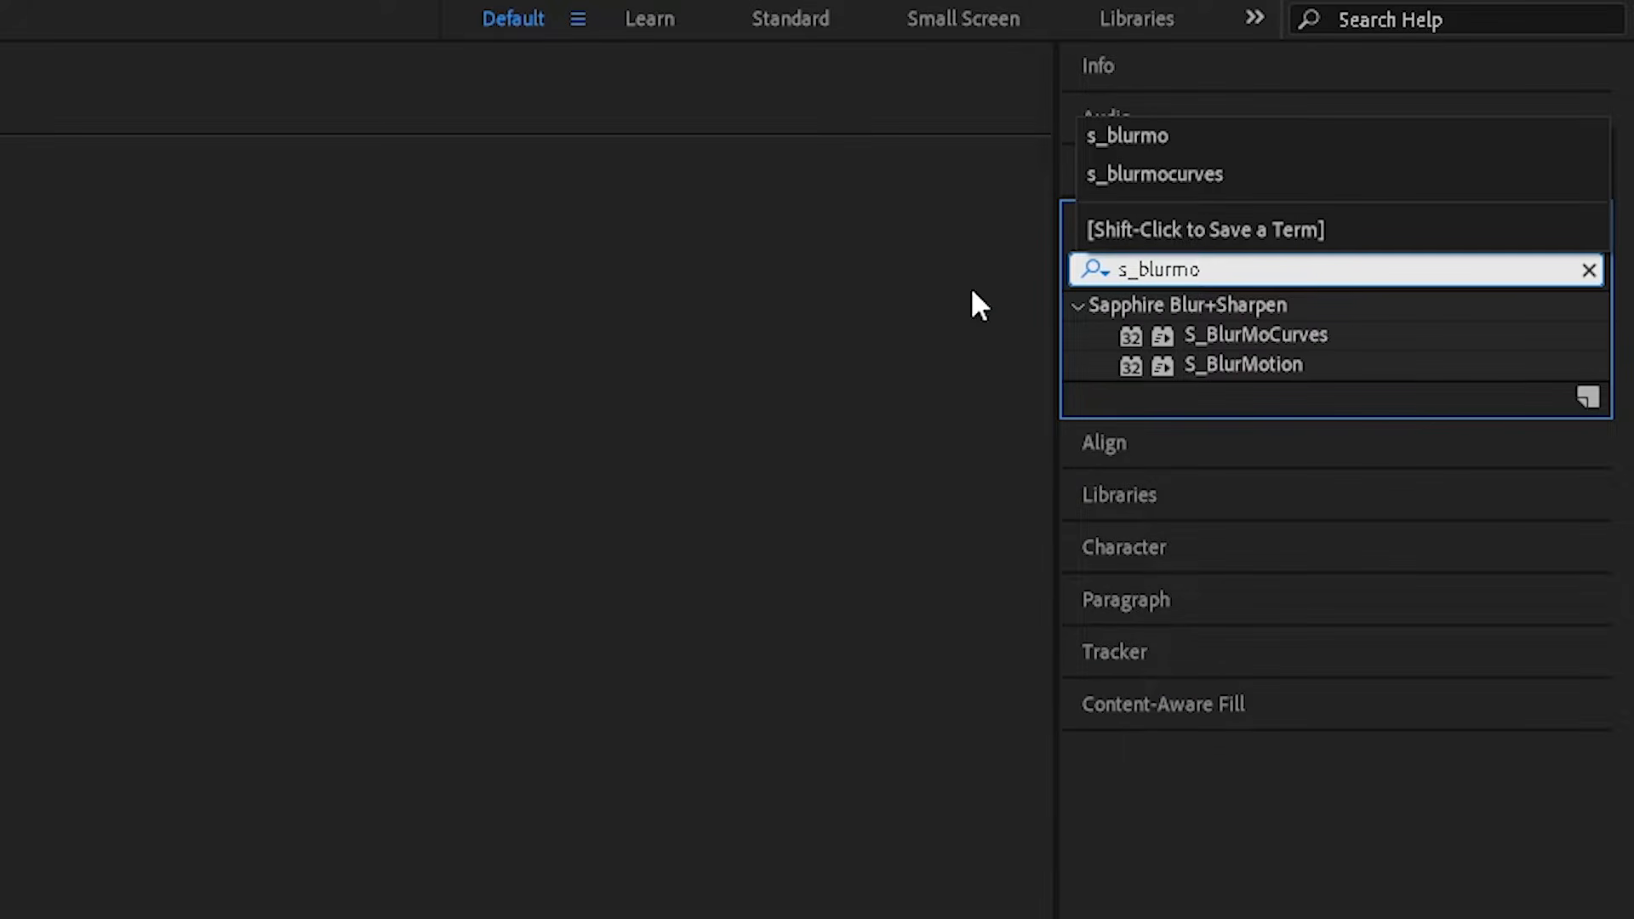
drag(1202, 333, 1277, 501)
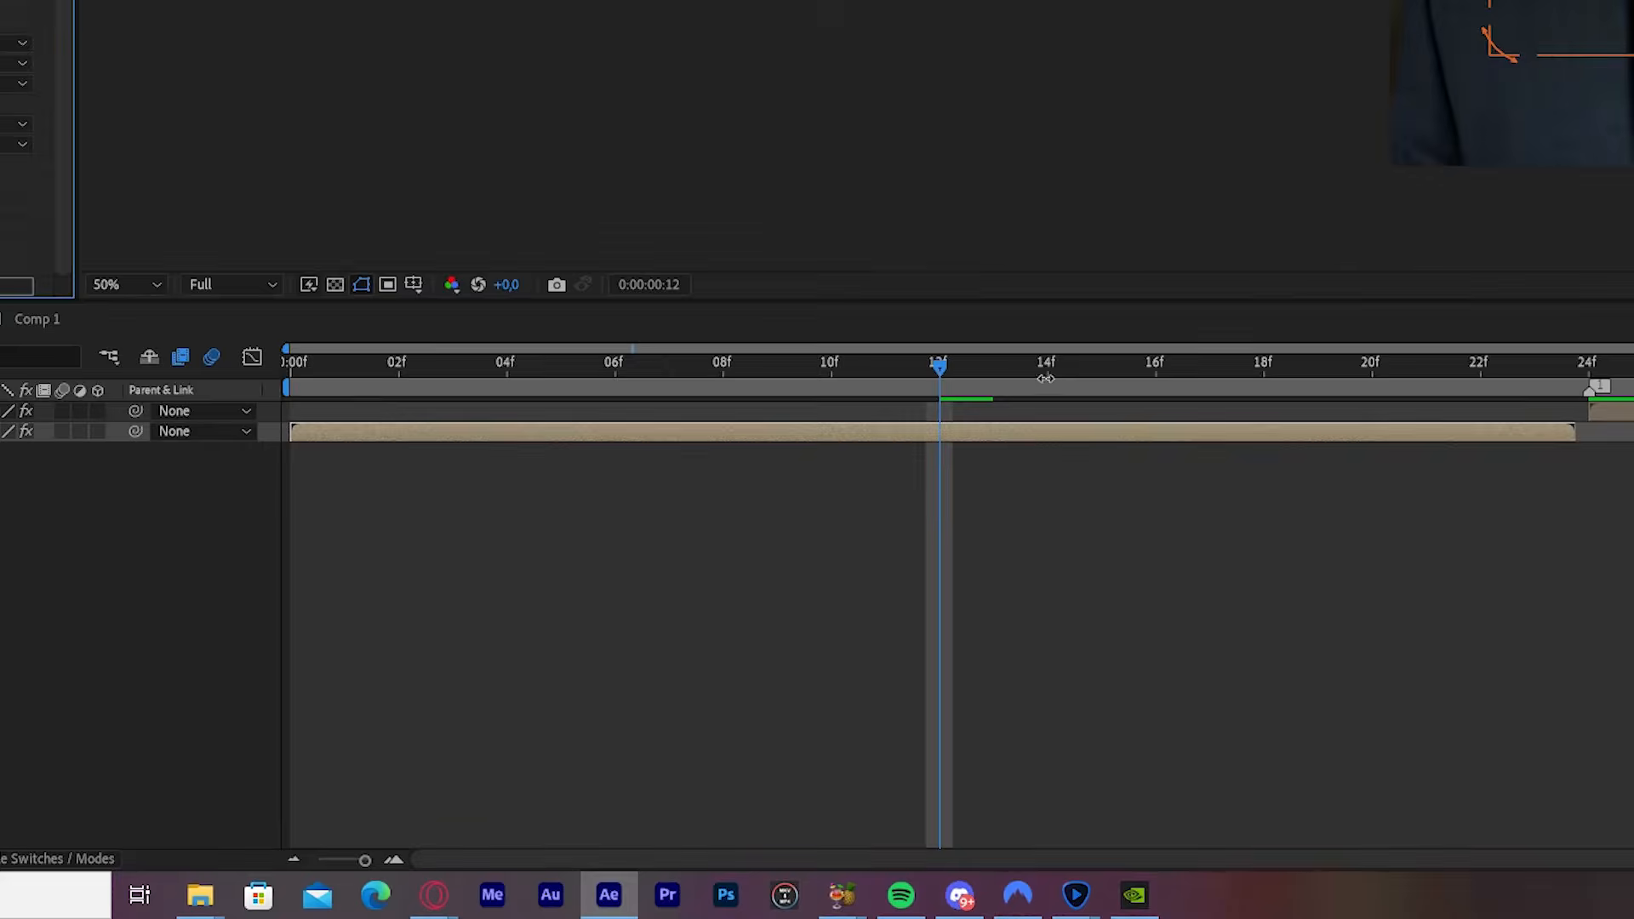
Start keyframing Shift X on the first clip at frame 17, seven frames before the cut.
drag(1046, 379, 1245, 400)
key(Page_Down)
key(Page_Up)
key(Page_Up)
key(Page_Up)
key(Page_Up)
key(Page_Up)
key(Page_Up)
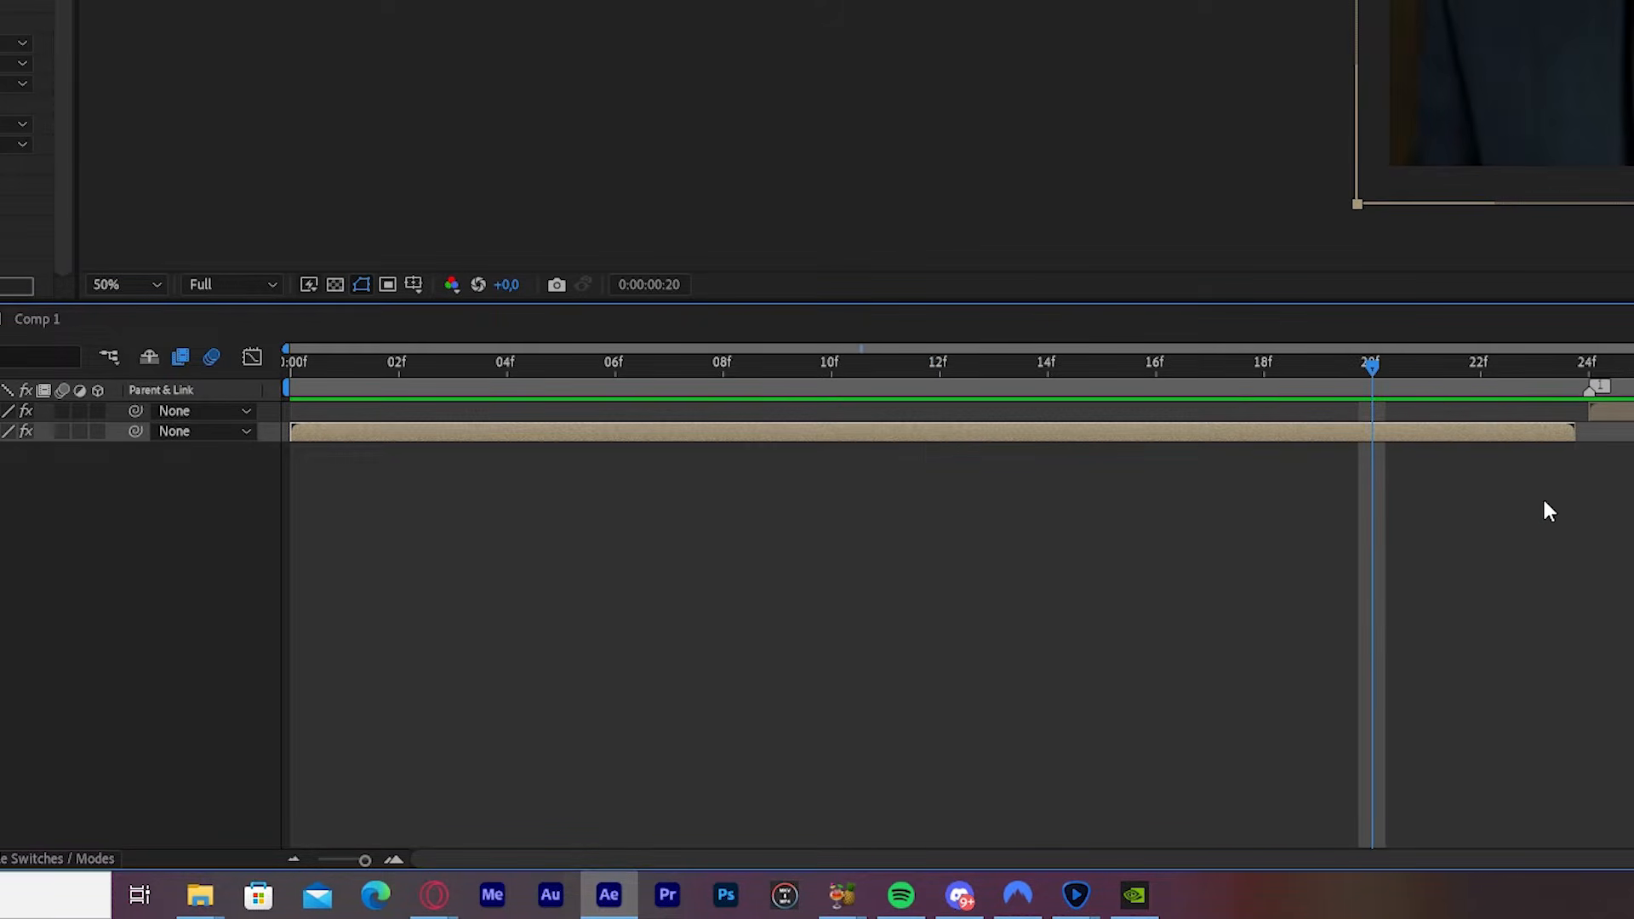
key(Page_Up)
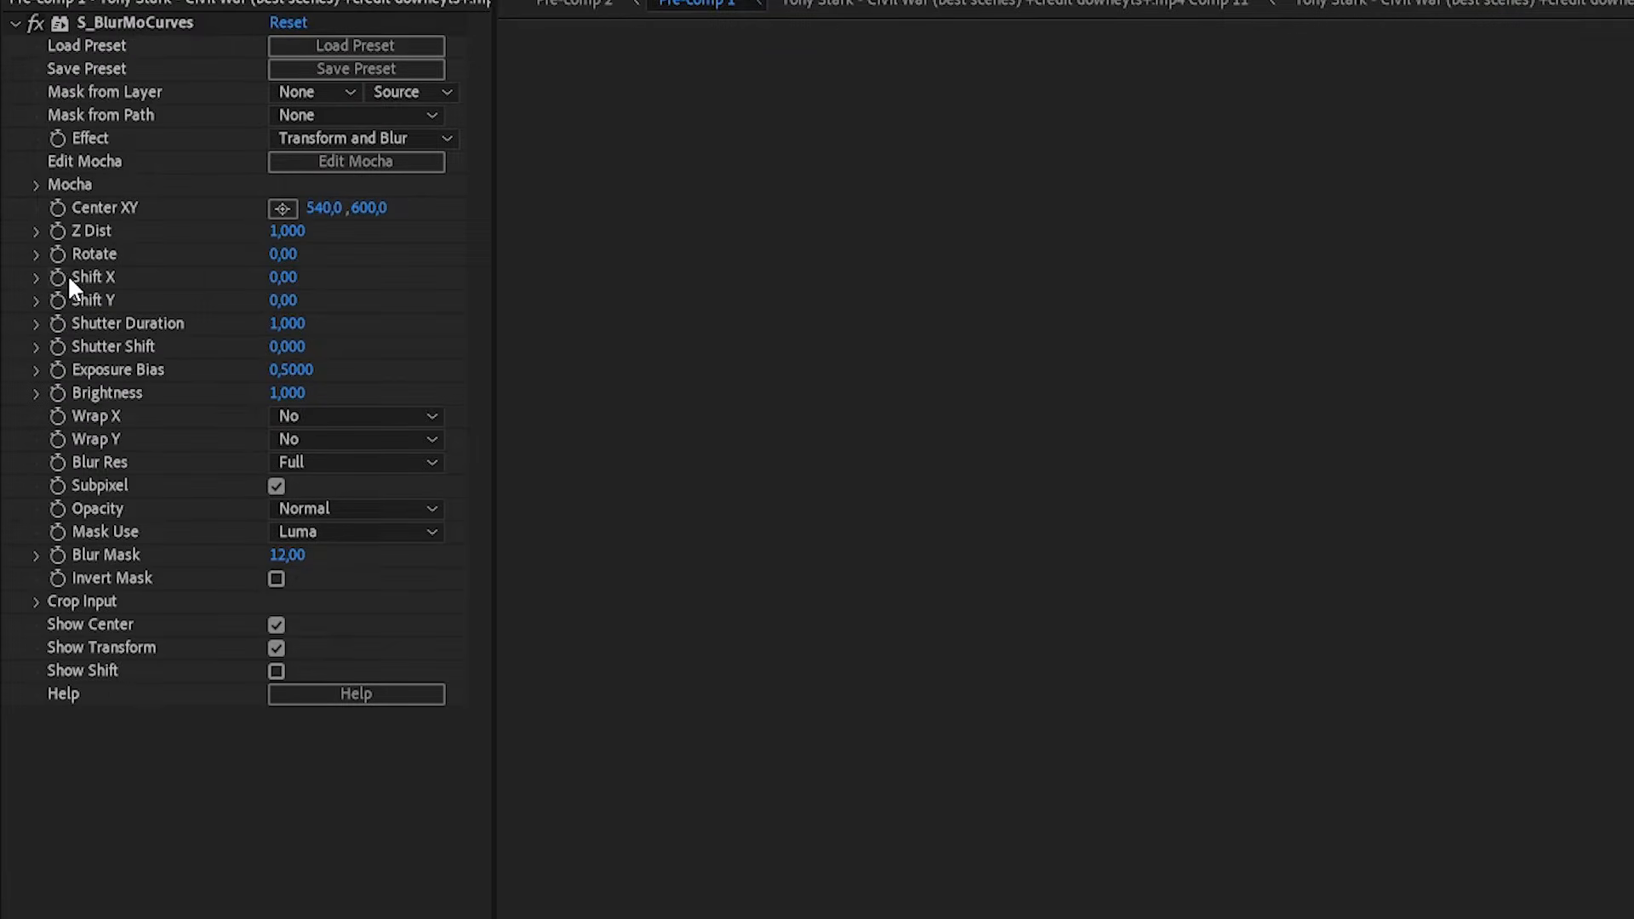
click(63, 275)
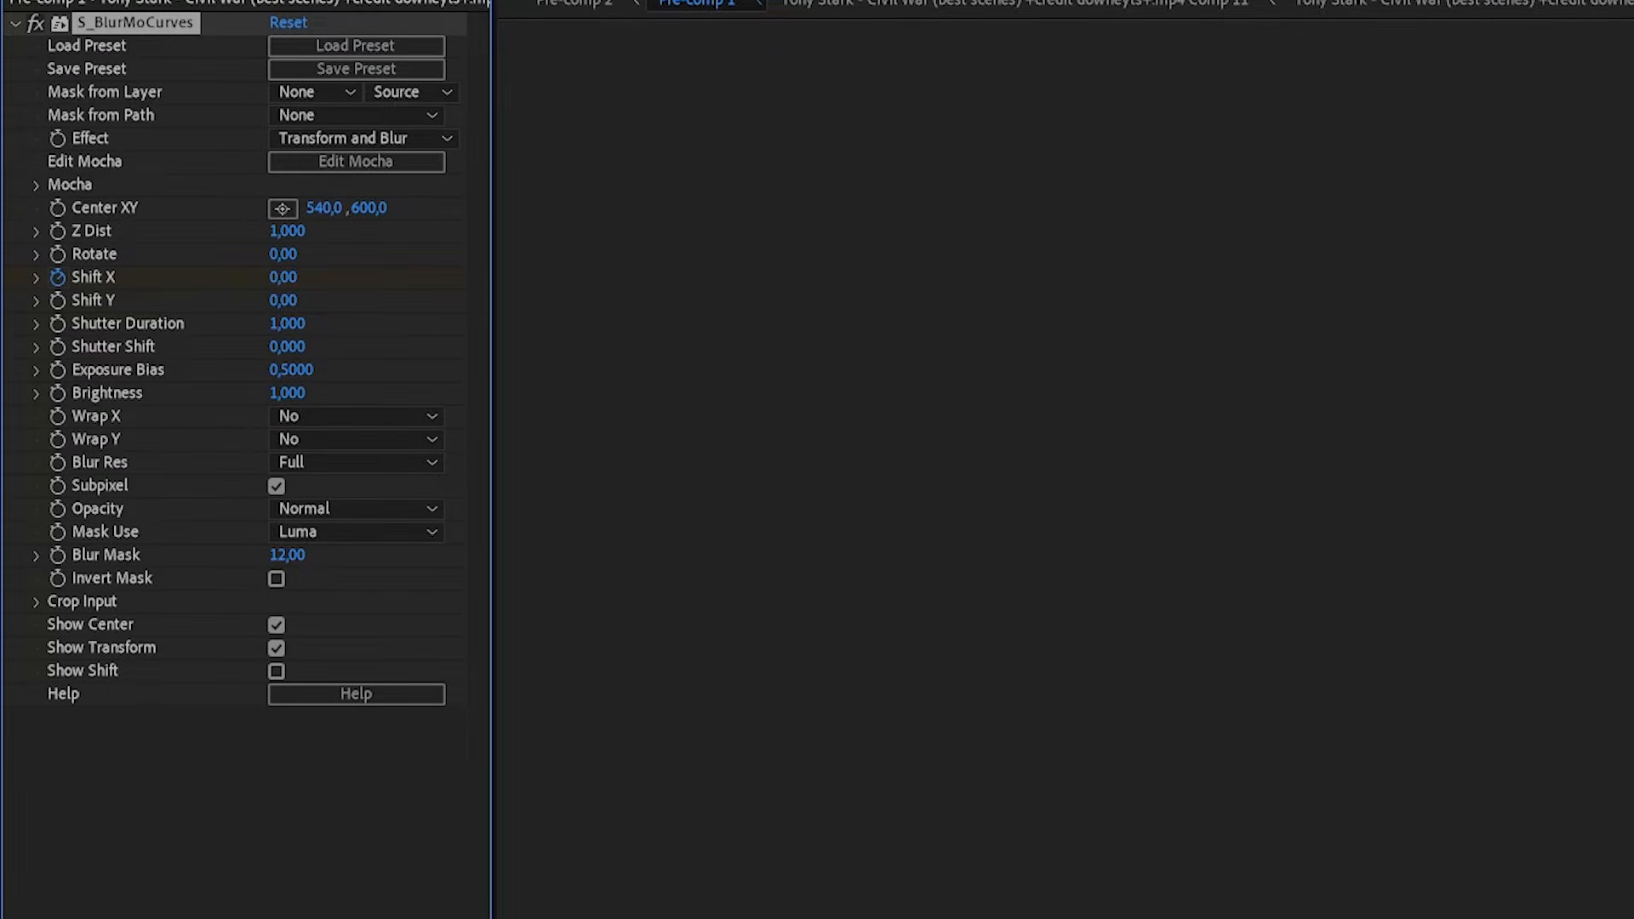
Set the first clip's Wrap X and Wrap Y to Reflect, and key Shift X at 930 on frame 24.
click(304, 426)
click(338, 502)
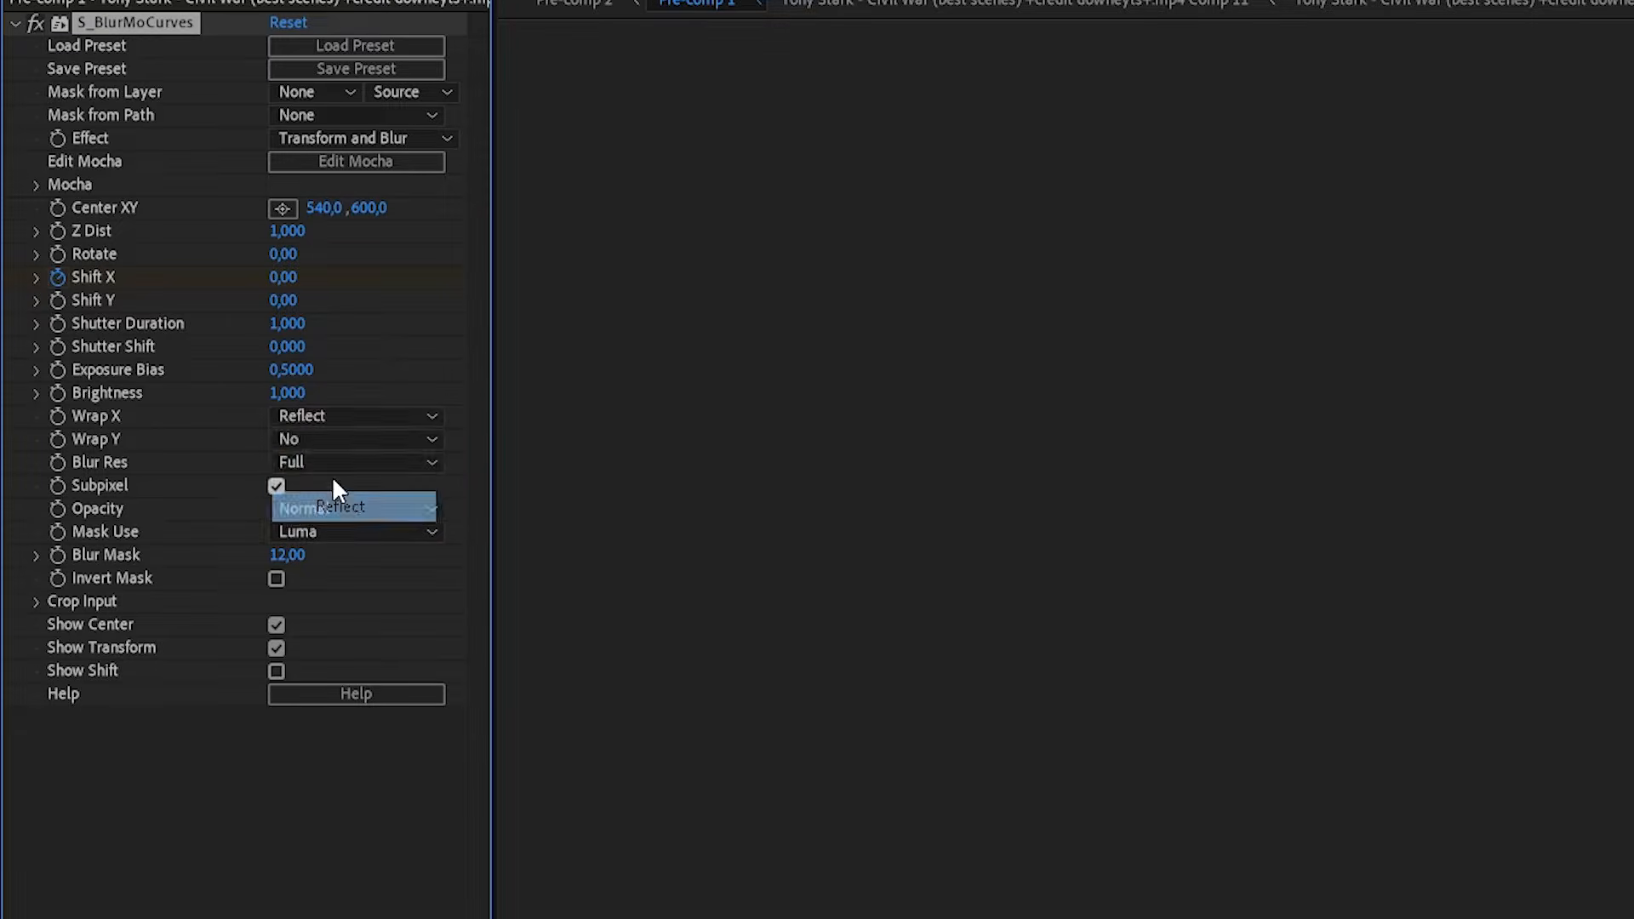
click(354, 529)
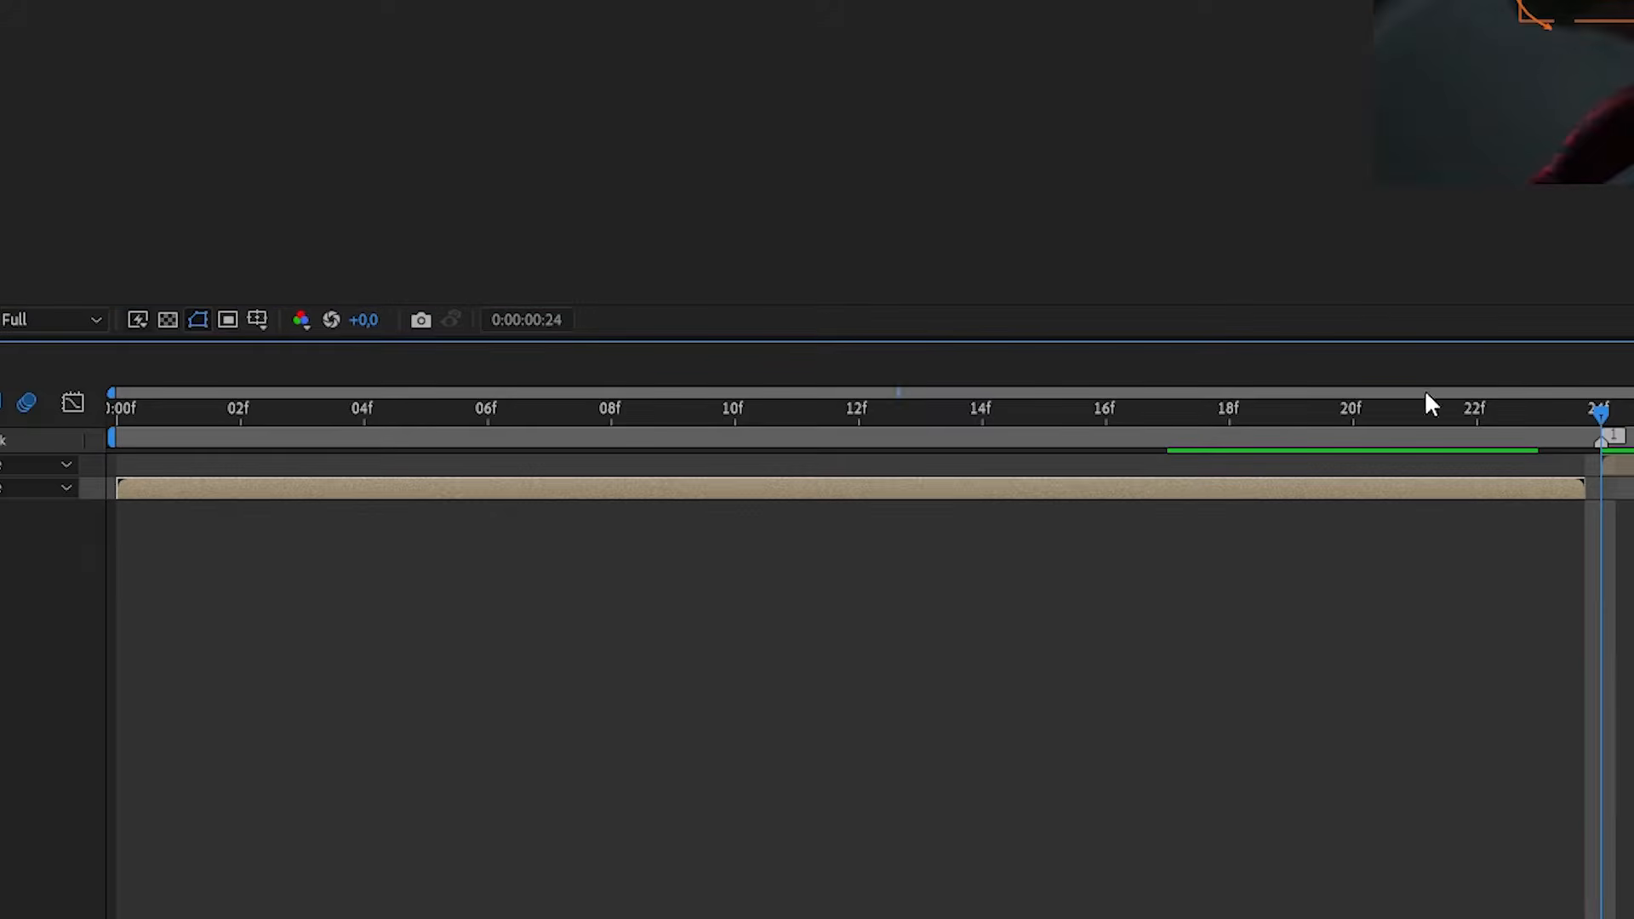
click(282, 366)
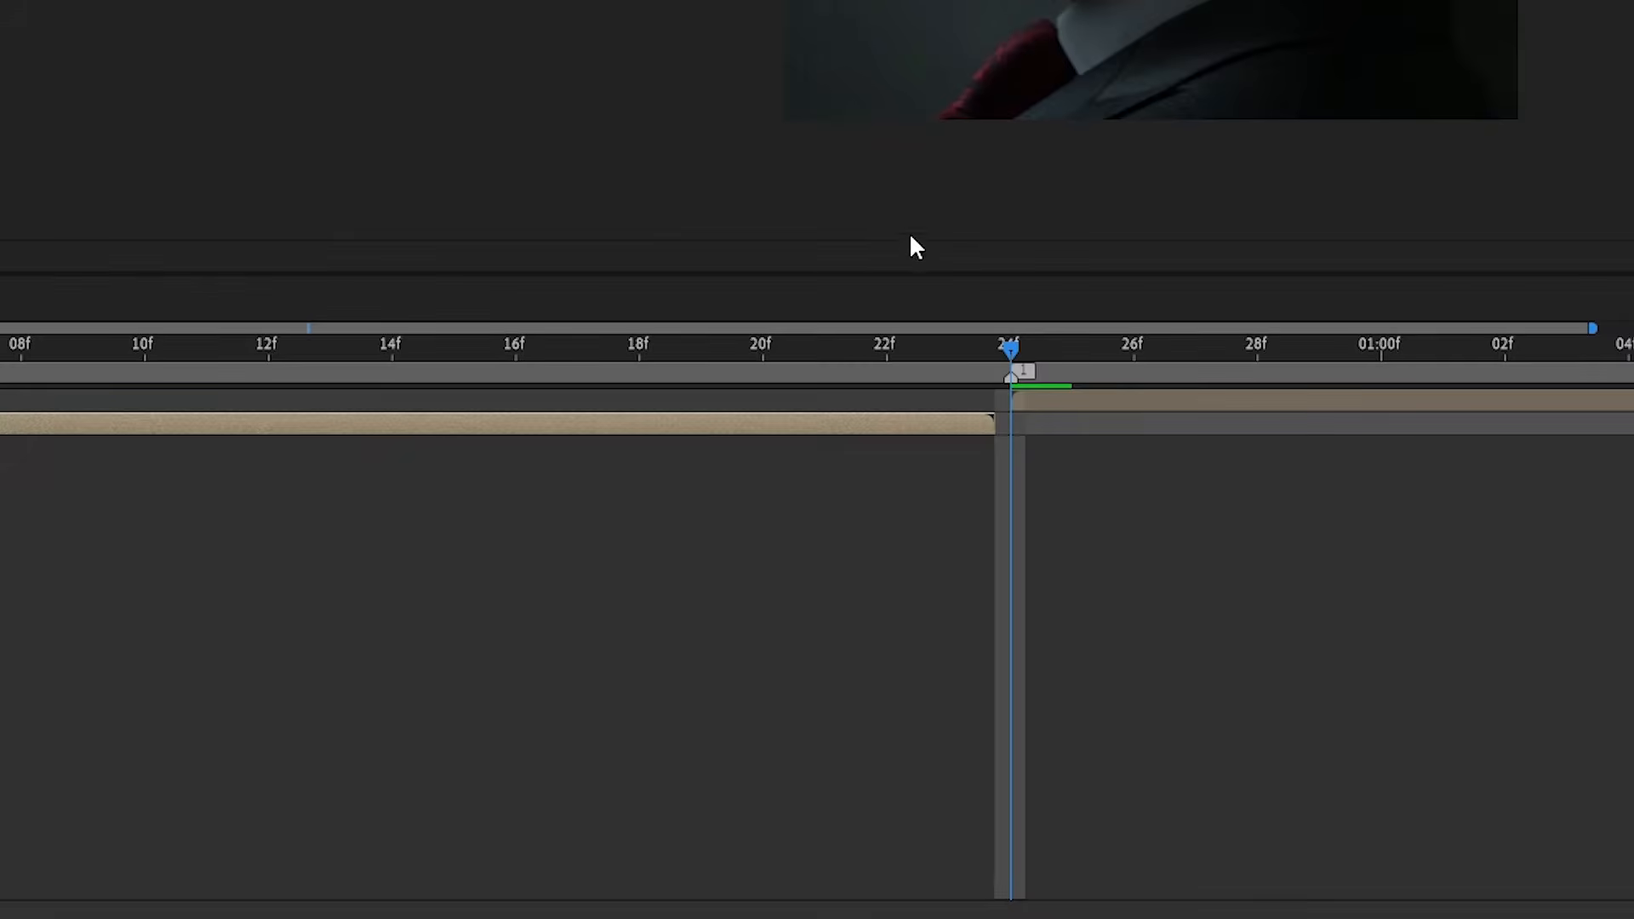
Apply Easy Ease to both Shift X keyframes of the first clip and show their curve in the graph editor.
key(u)
click(872, 492)
drag(1126, 482, 391, 446)
right_click(1011, 470)
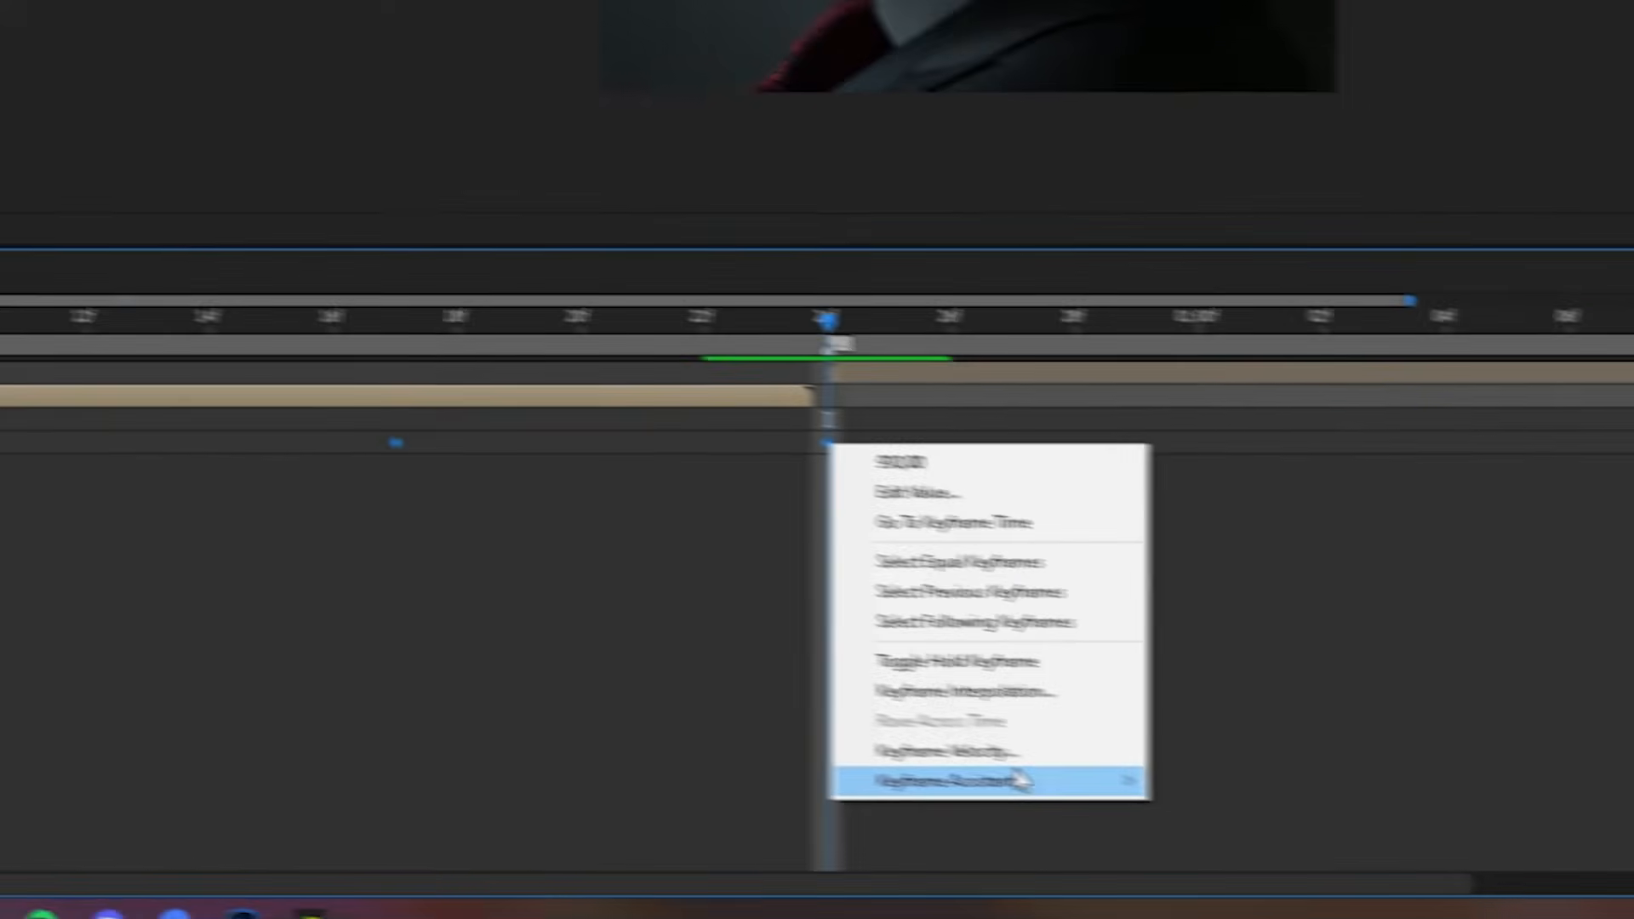
mouse_move(1198, 808)
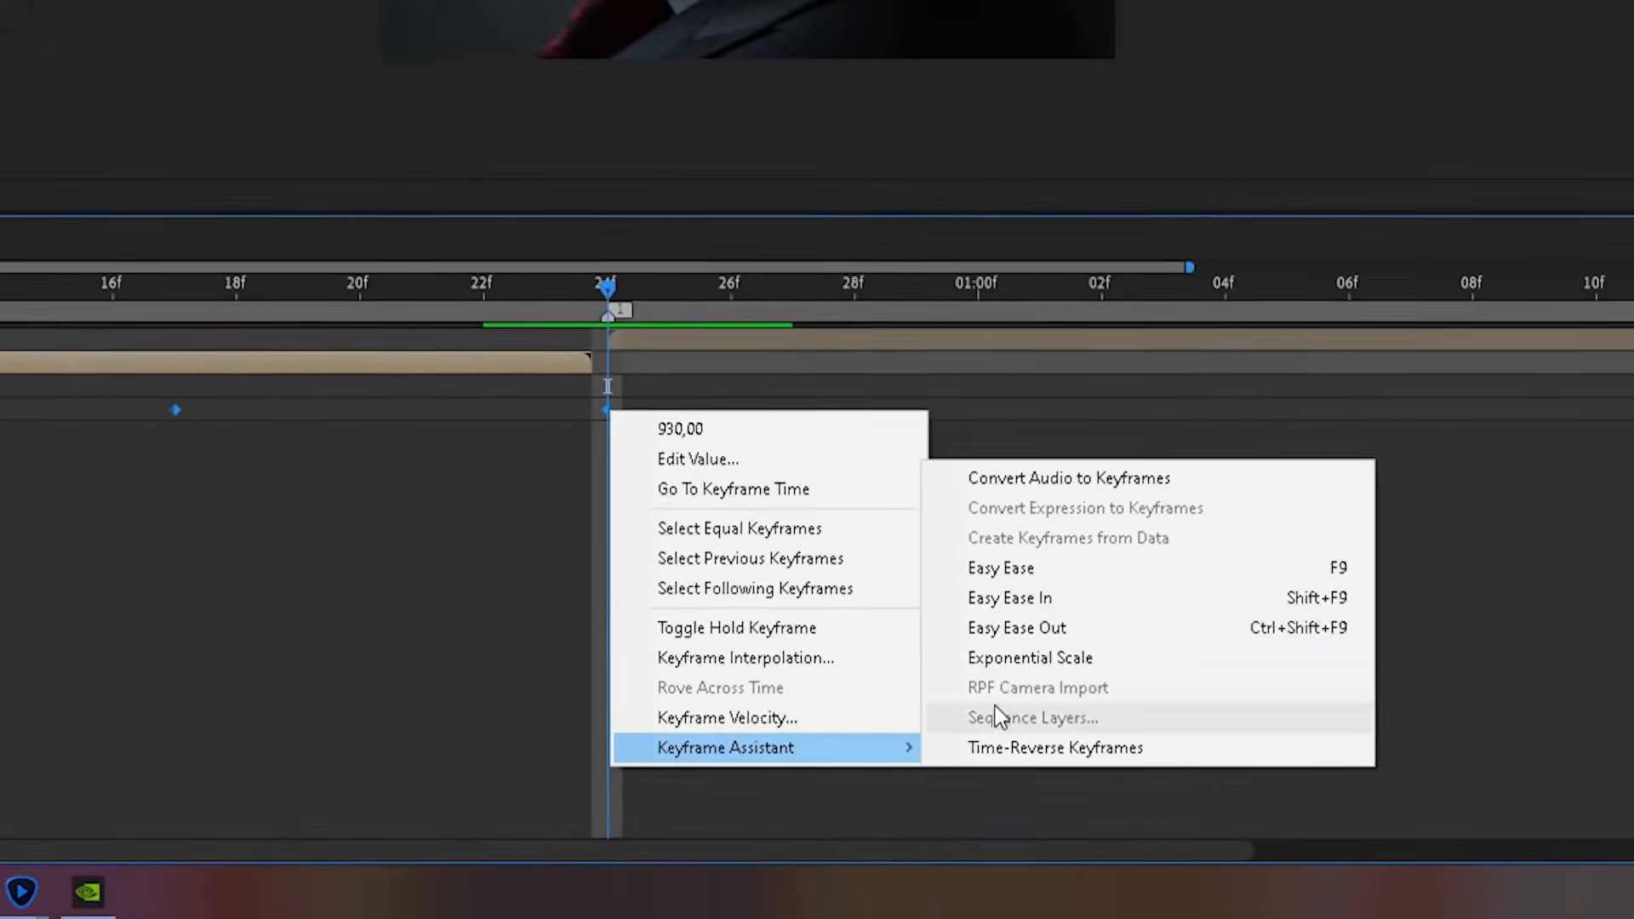
click(1061, 569)
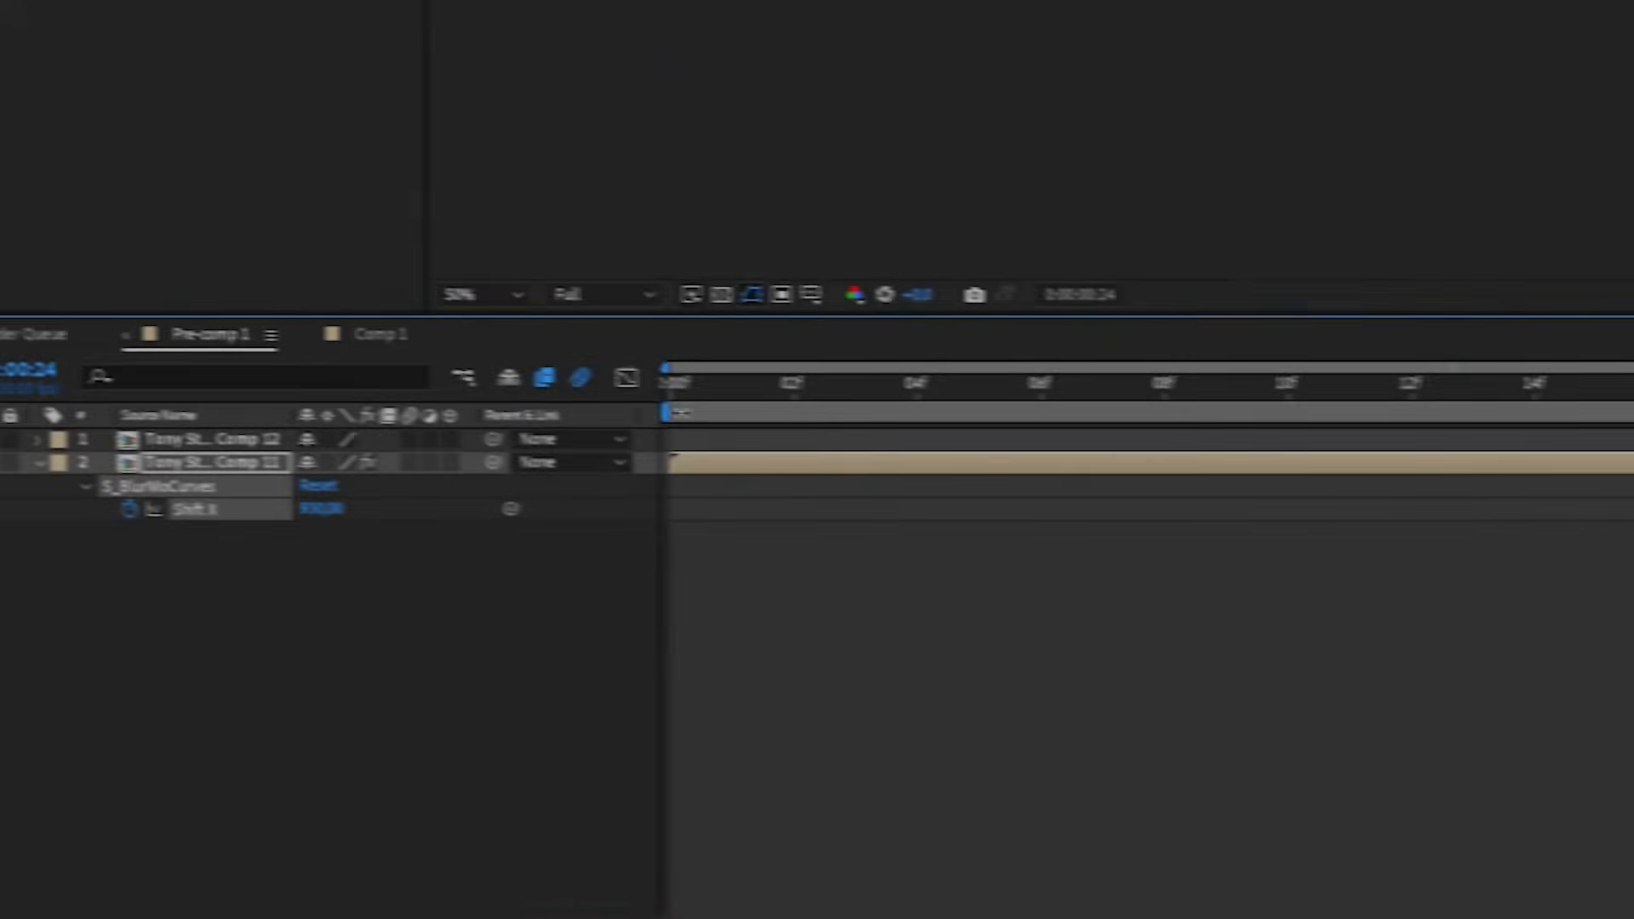
click(618, 378)
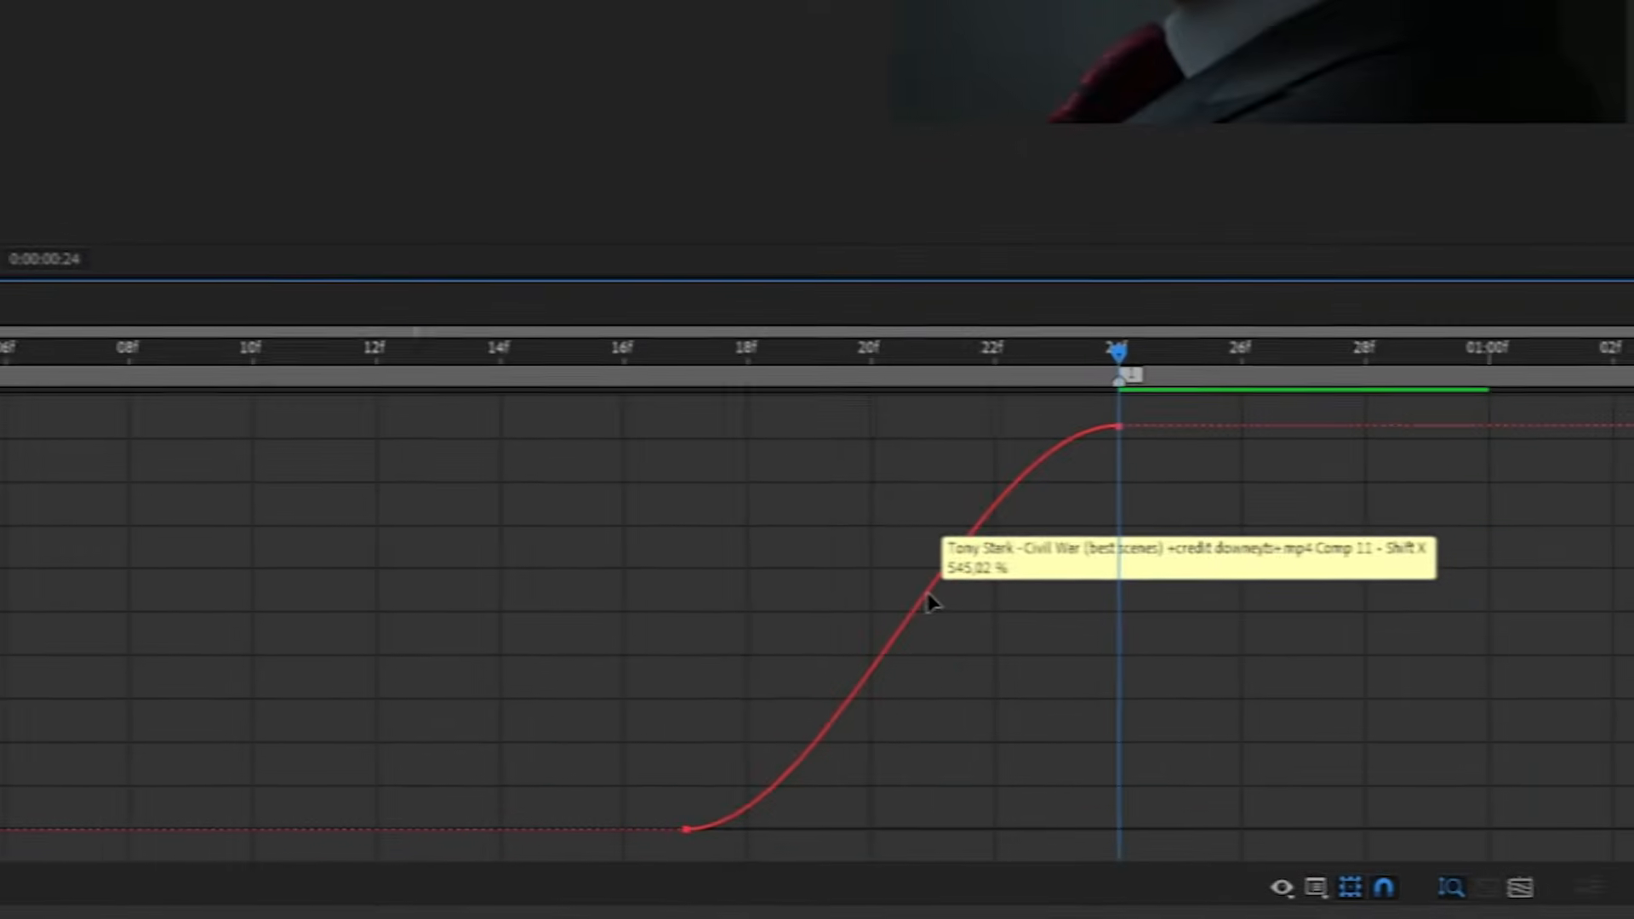
click(936, 602)
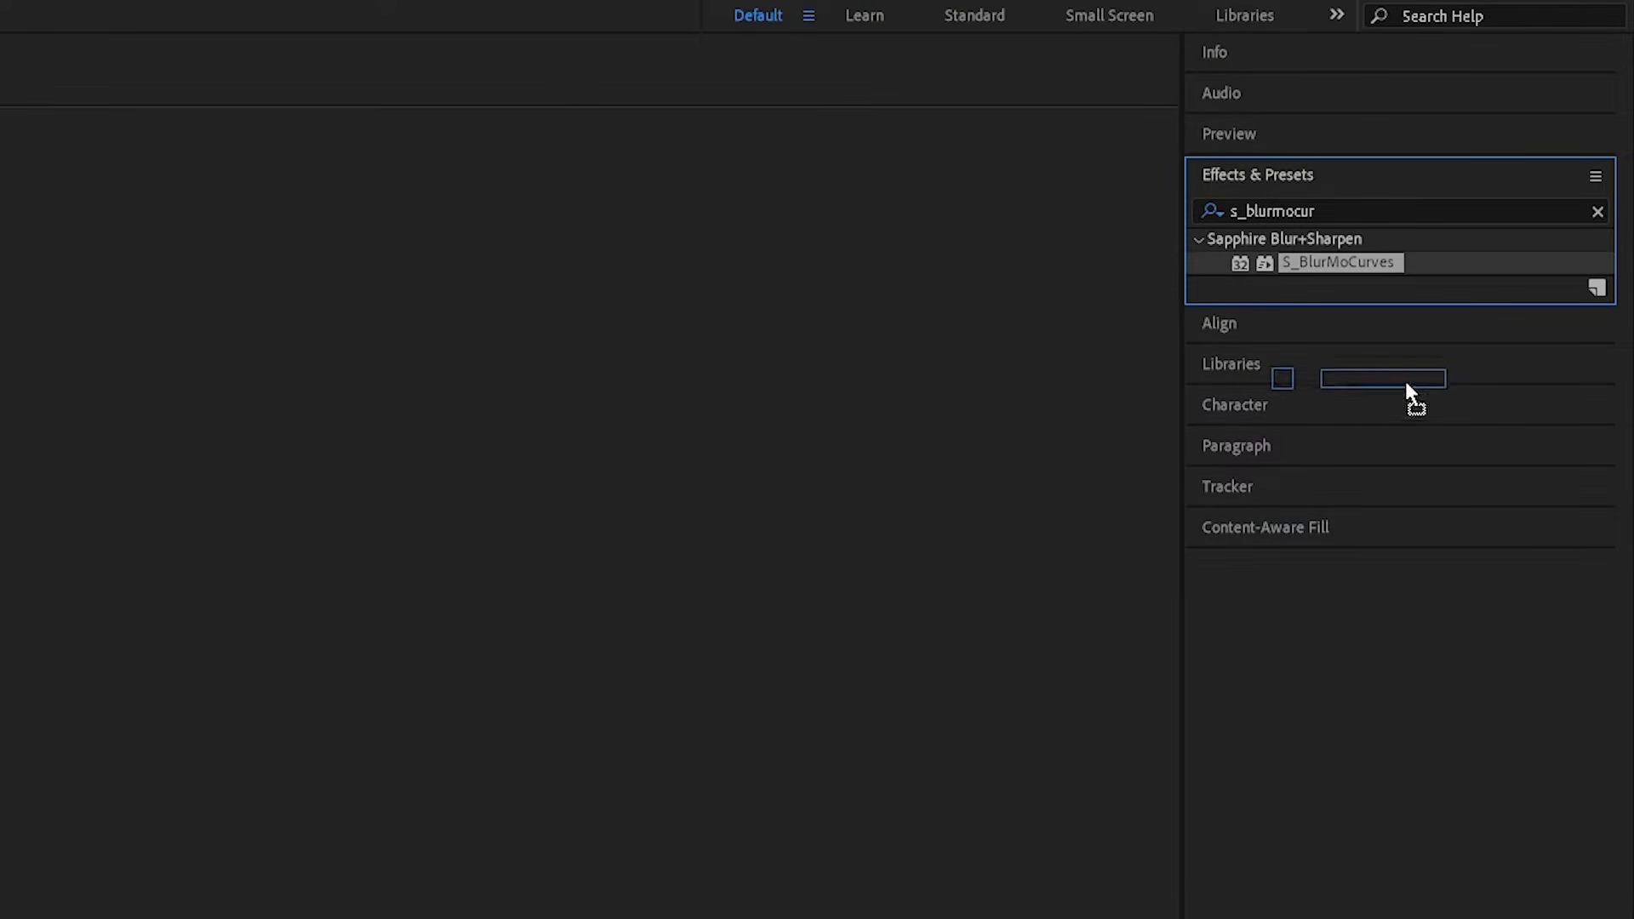
Apply S_BlurMoCurves to the second clip and set its Wrap X and Wrap Y to Reflect.
drag(1406, 384, 918, 518)
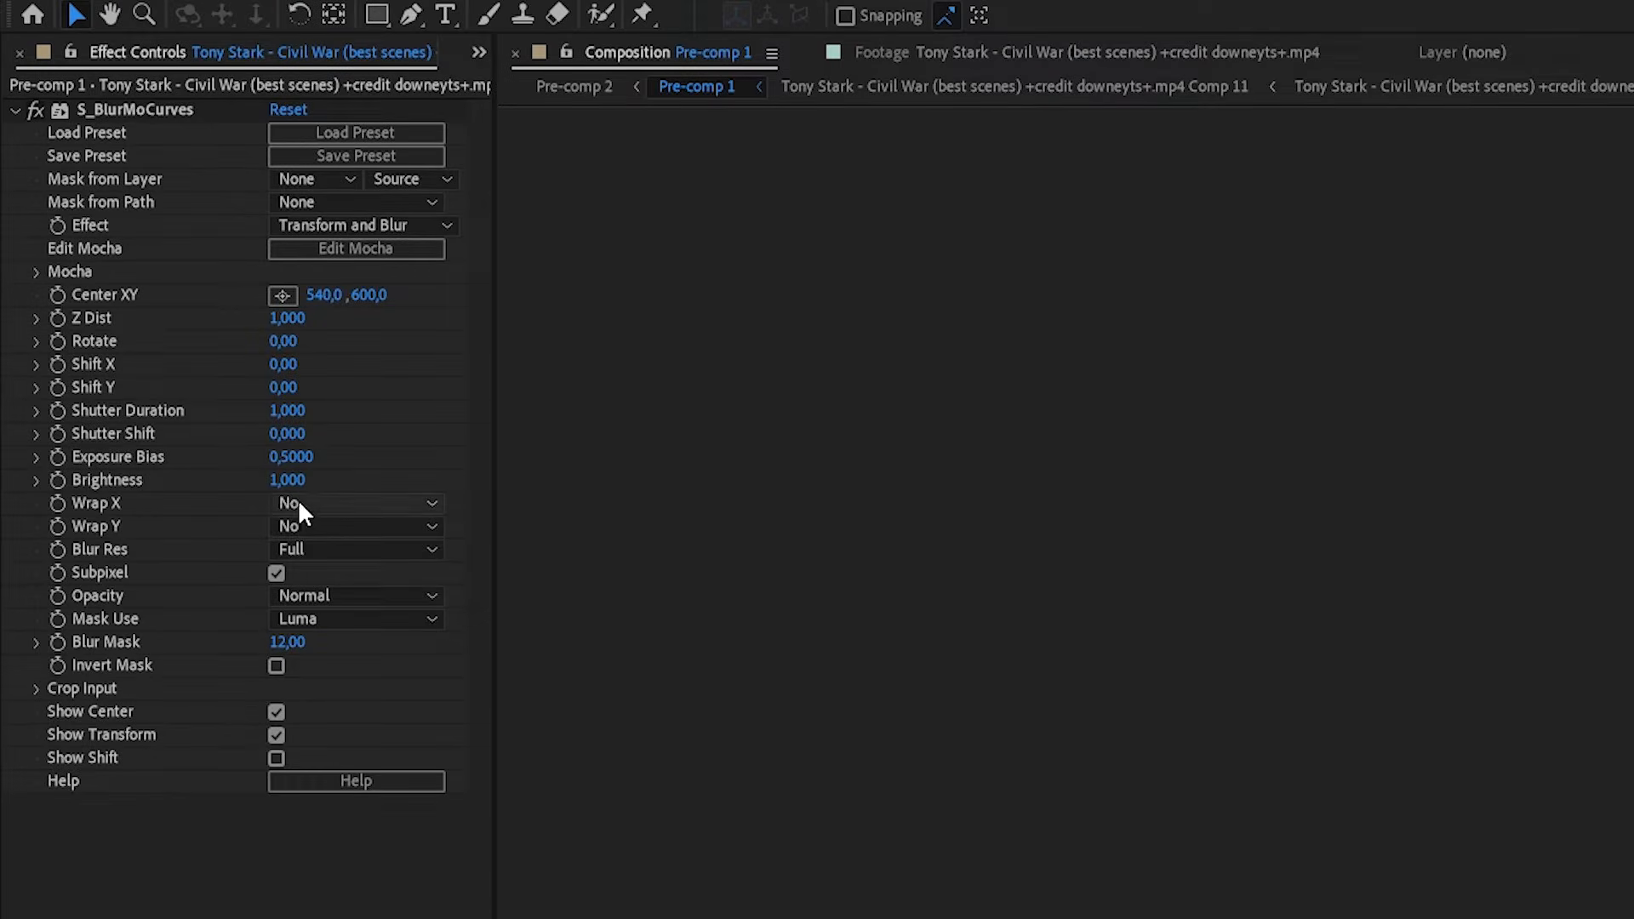
click(292, 504)
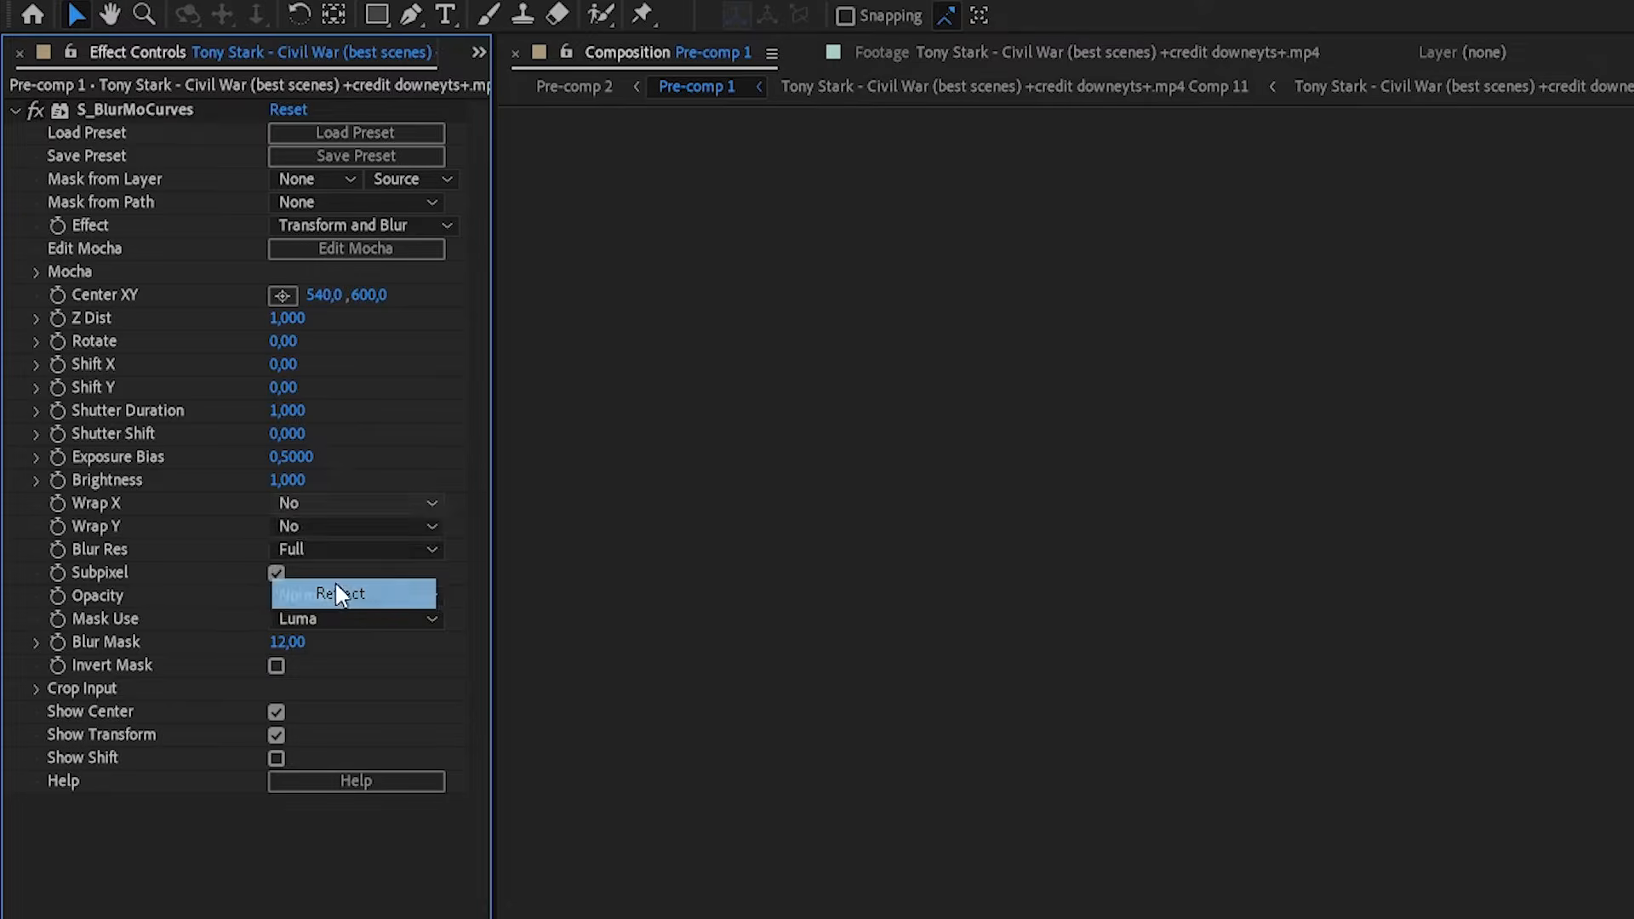
click(295, 526)
click(335, 619)
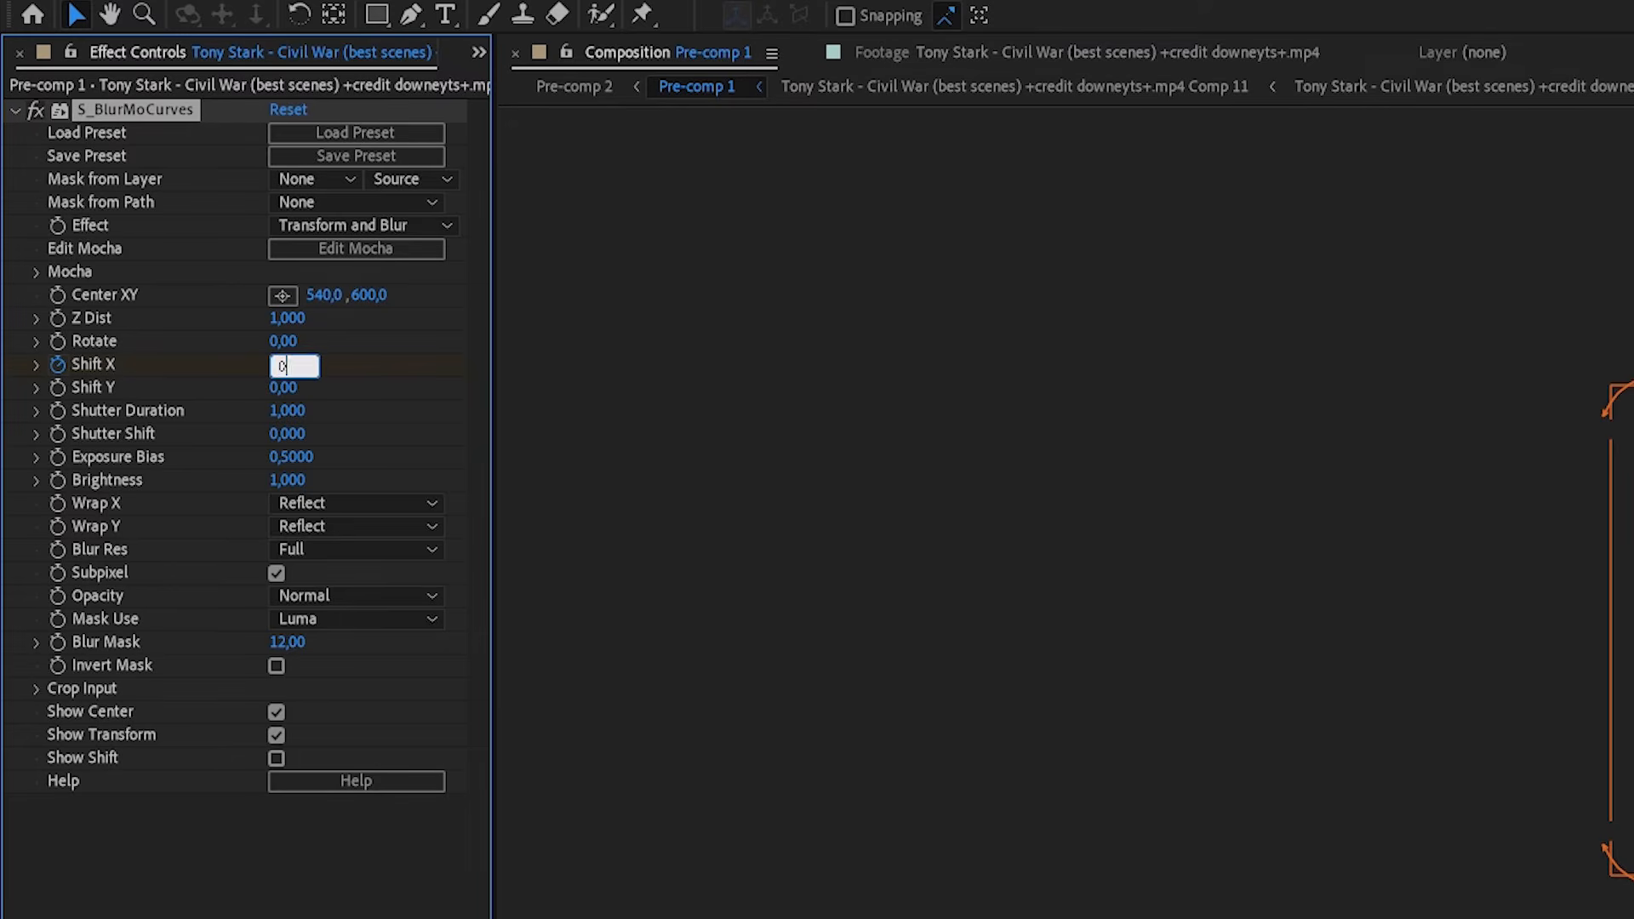
Key the second clip's Shift X at 0 on 0:00:01:05 and show its keyframes in the graph editor.
key(Return)
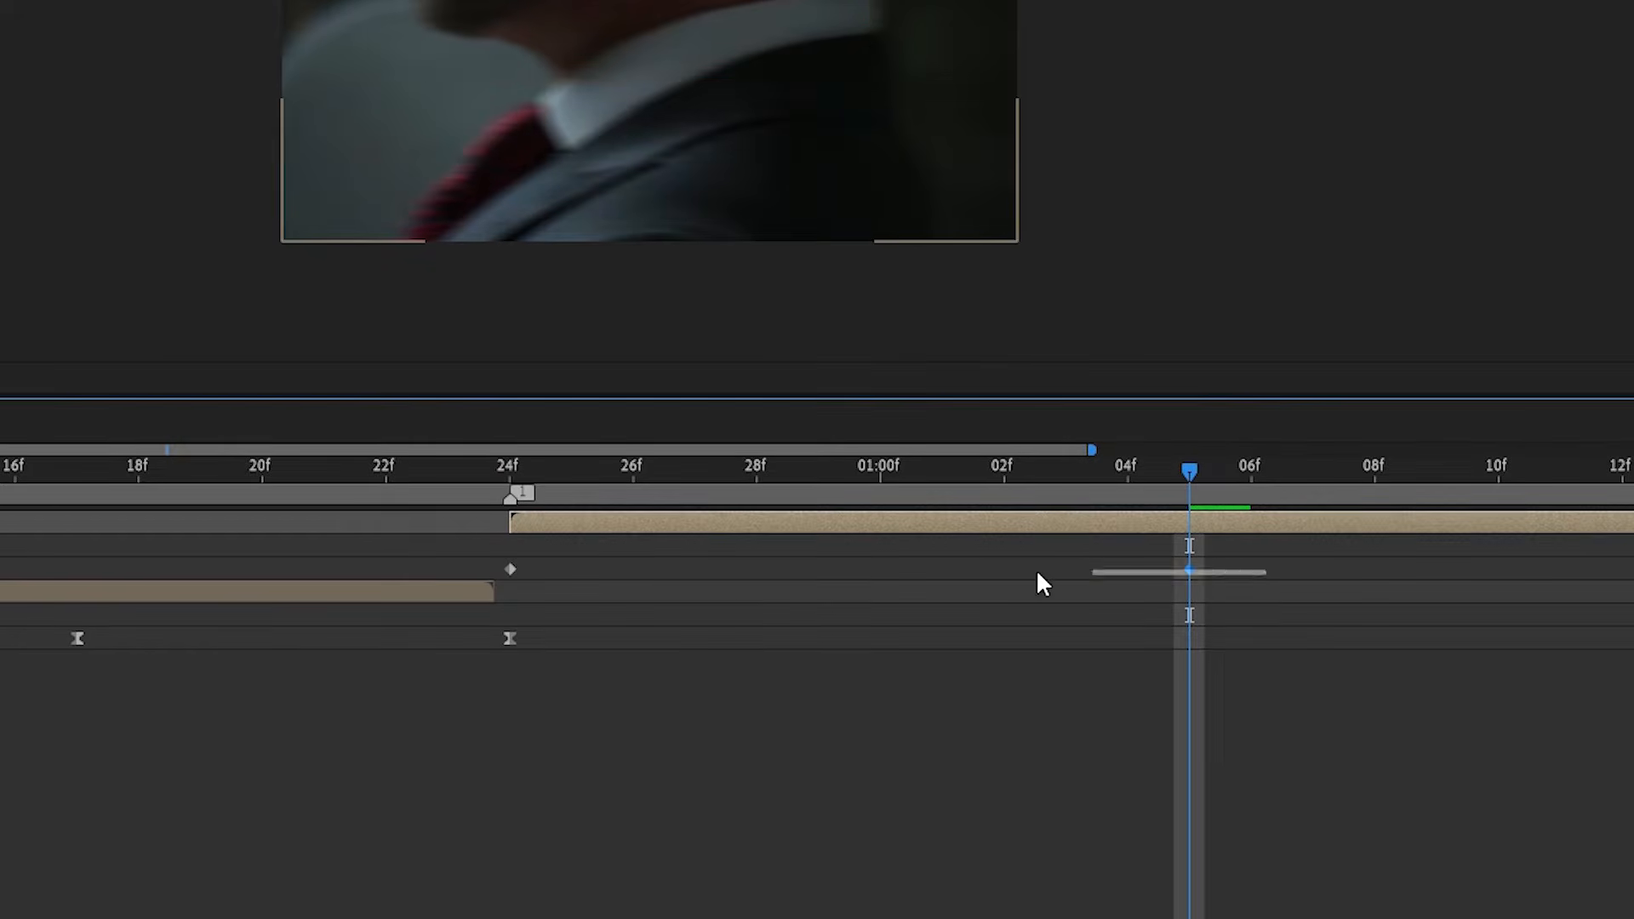
drag(1038, 572, 350, 551)
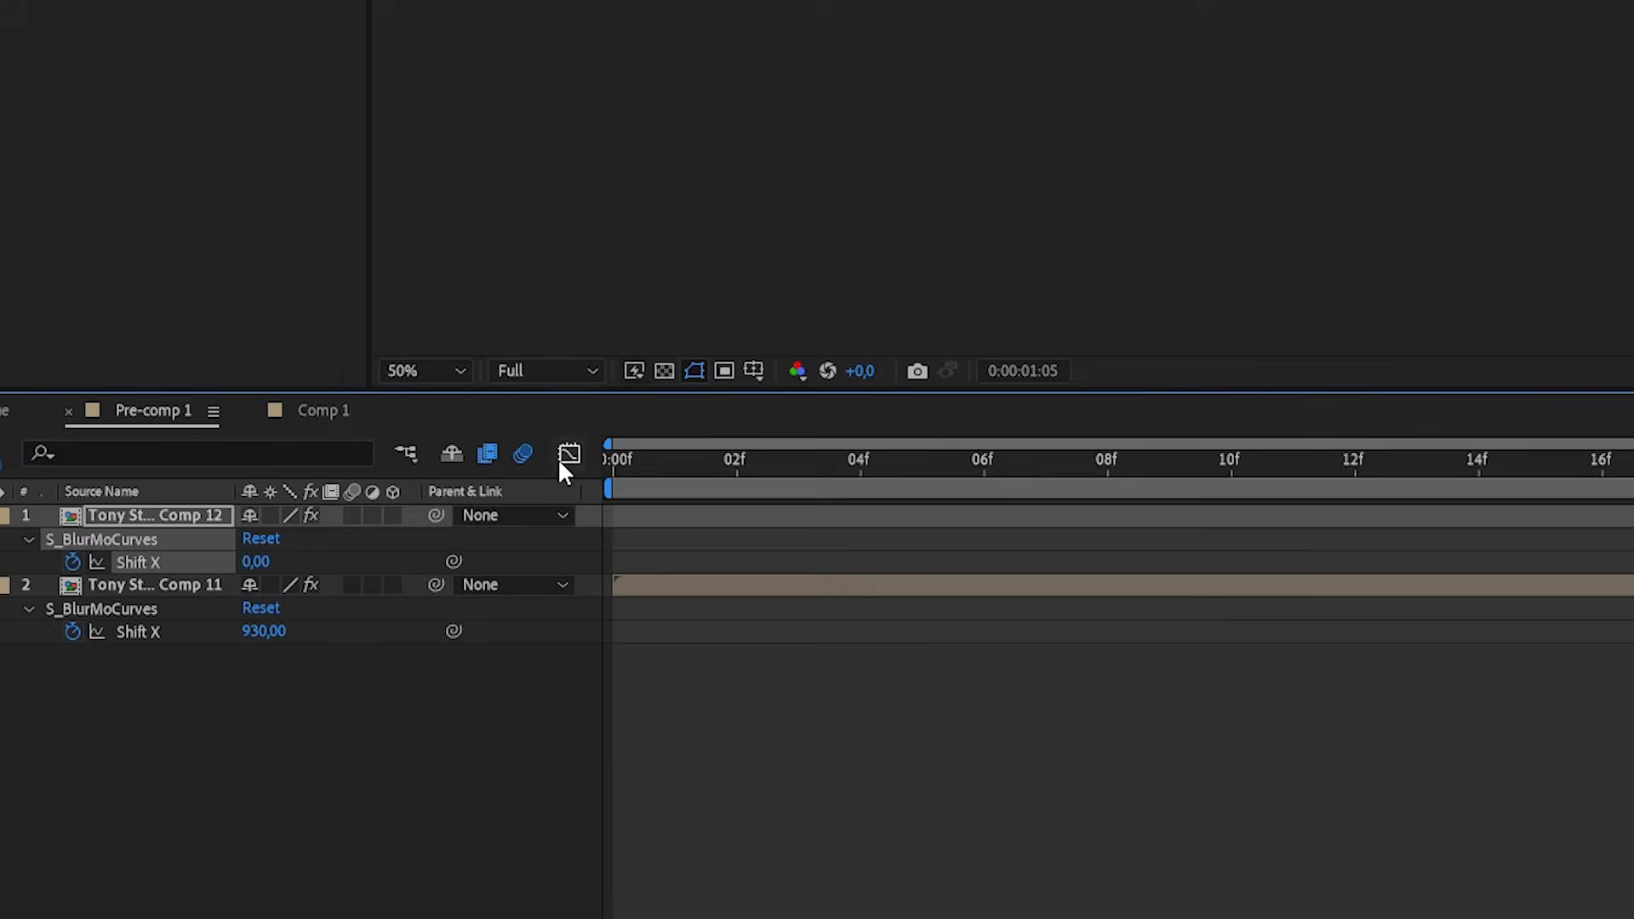
click(566, 458)
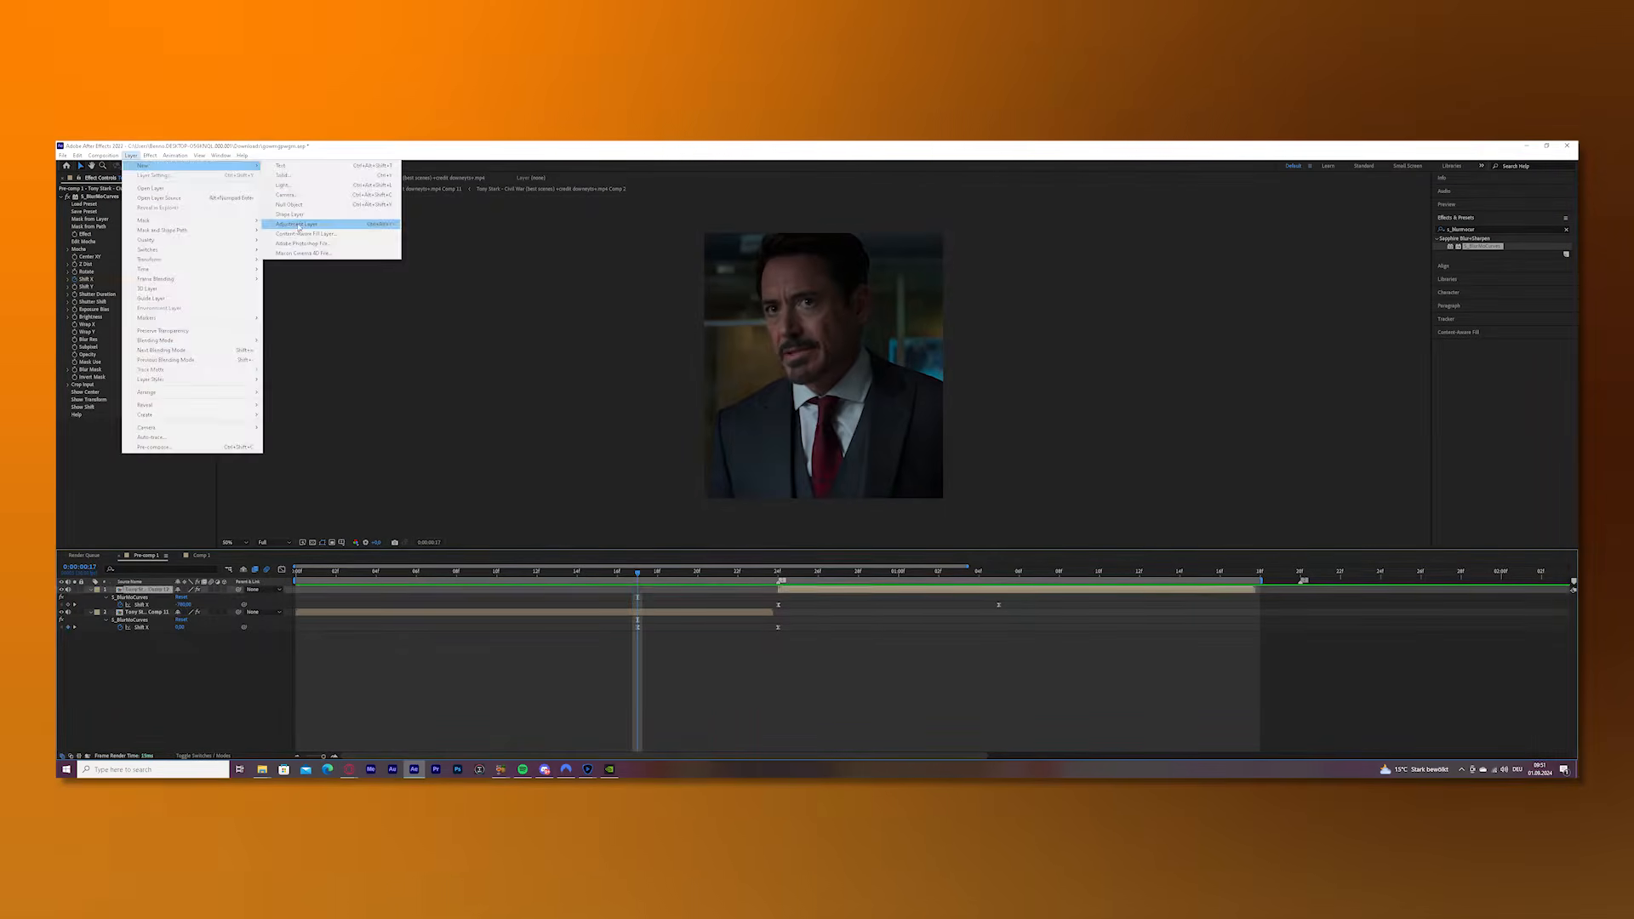
Add an adjustment layer above the clips and trim it to run from the cut at frame 24 to 0:00:01:03.
click(331, 223)
key(ctrl+shift+d)
key(Delete)
drag(681, 589, 821, 589)
key(space)
key(space)
key(ctrl+shift+d)
key(Delete)
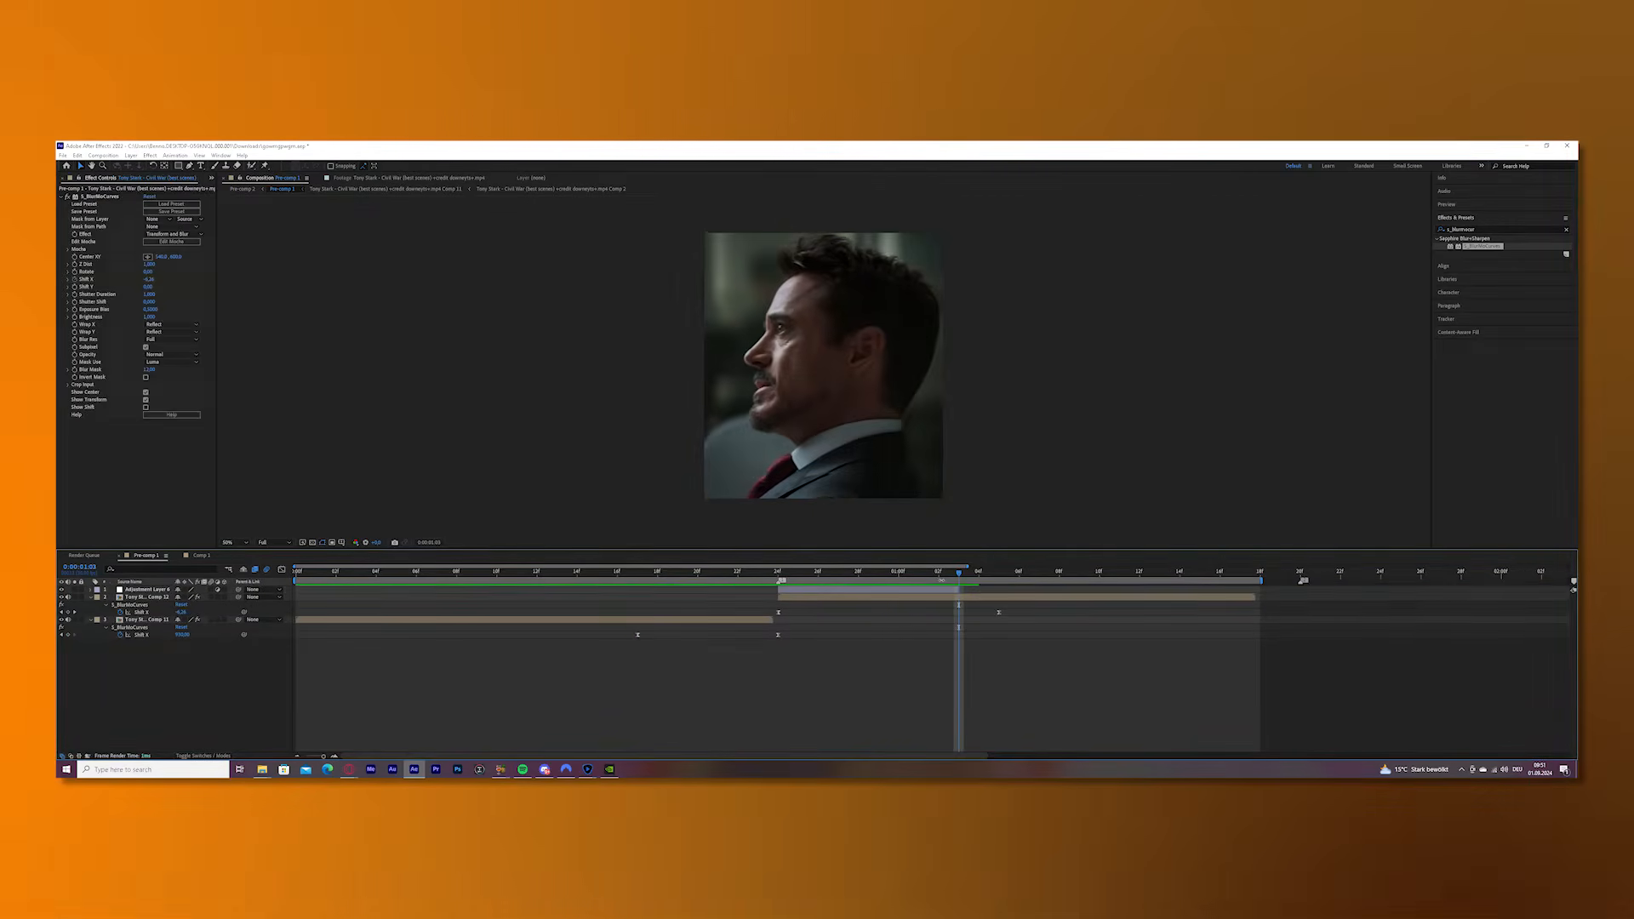
Find the toriegh lens and directional blur preset and apply it at the start of the adjustment layer.
click(902, 589)
key(j)
click(1498, 229)
key(BackSpace)
text(toriegh le)
drag(1509, 276, 804, 588)
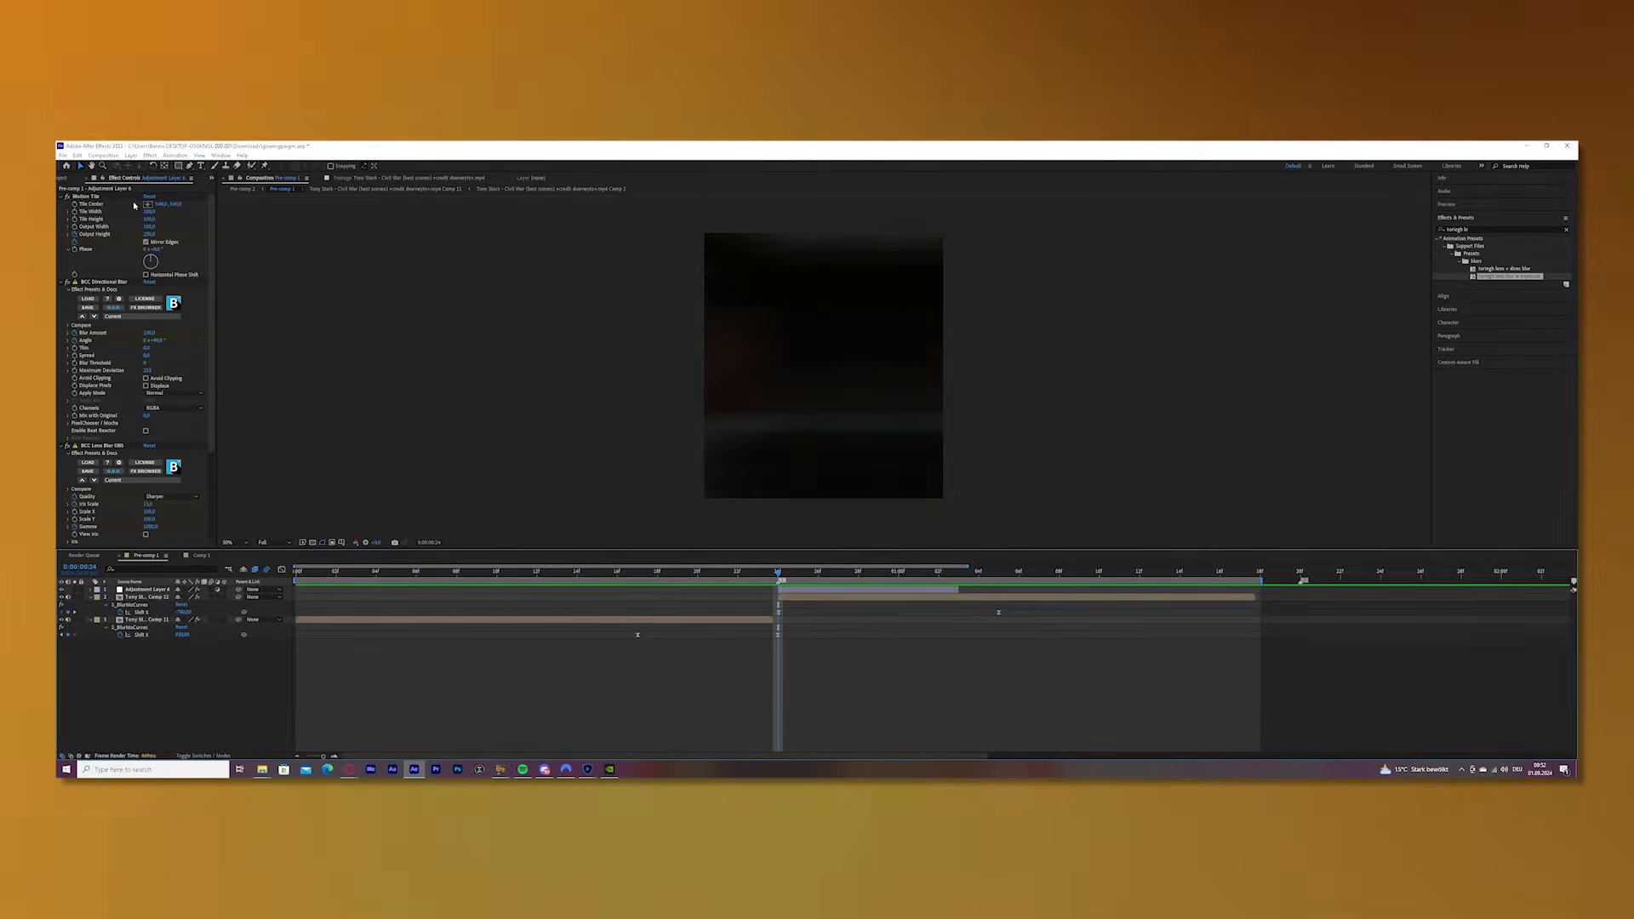
Delete the Motion Tile effect from the adjustment layer, keeping its directional and lens blur effects.
click(91, 509)
key(Delete)
key(u)
key(u)
Duplicate the adjustment layer and move the copy earlier in the timeline, before the cut.
click(821, 591)
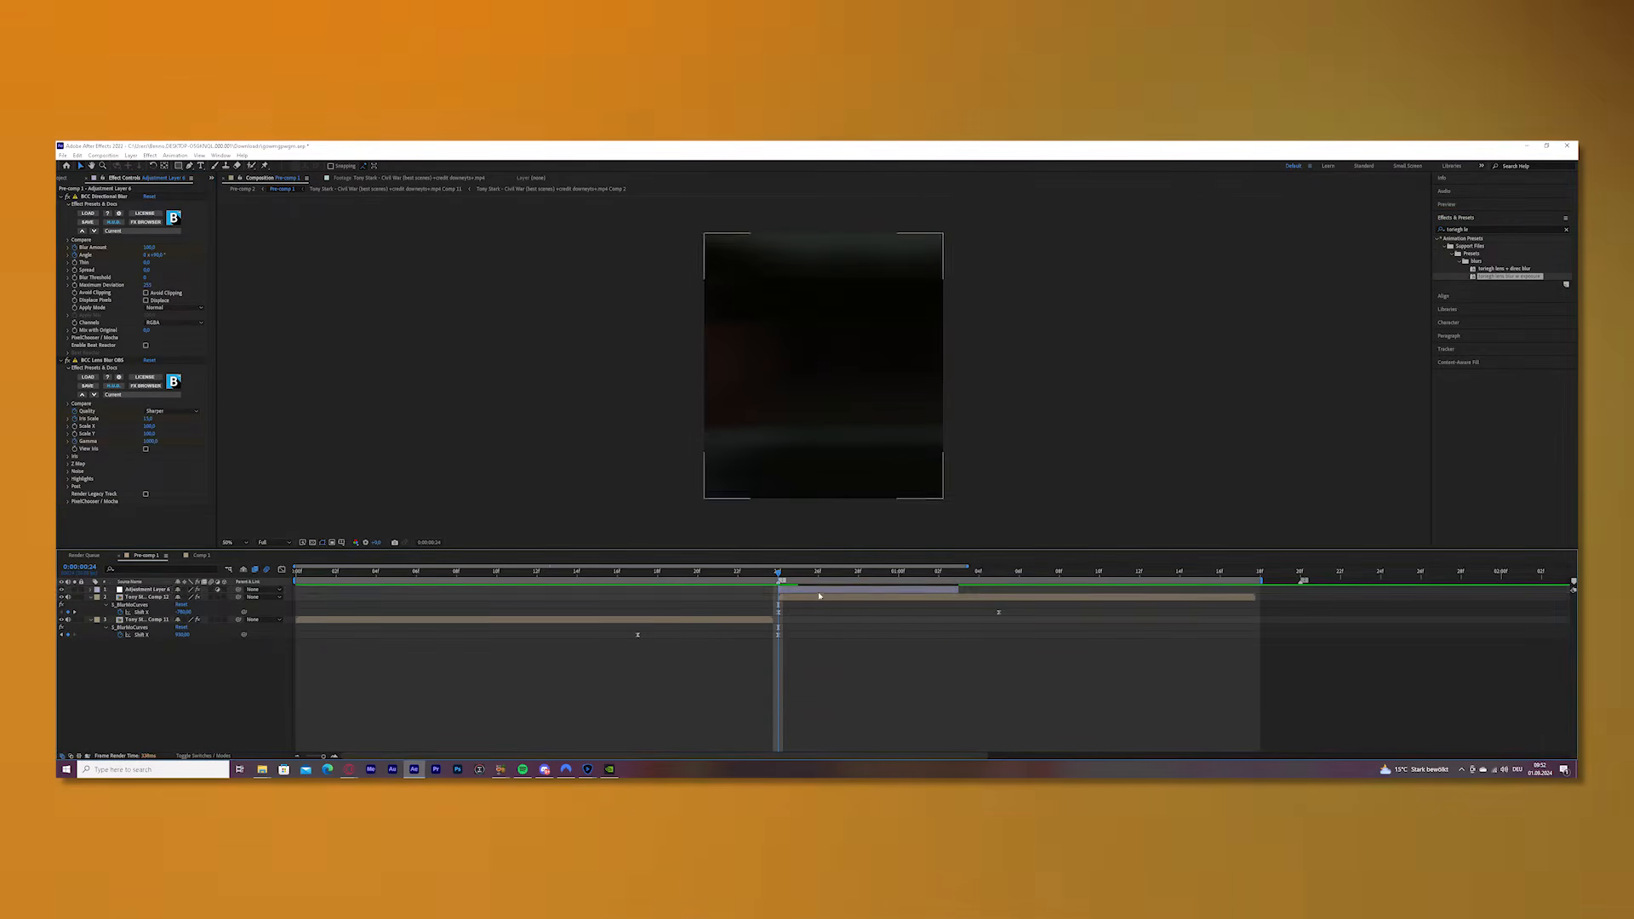
key(ctrl+d)
drag(820, 591, 323, 614)
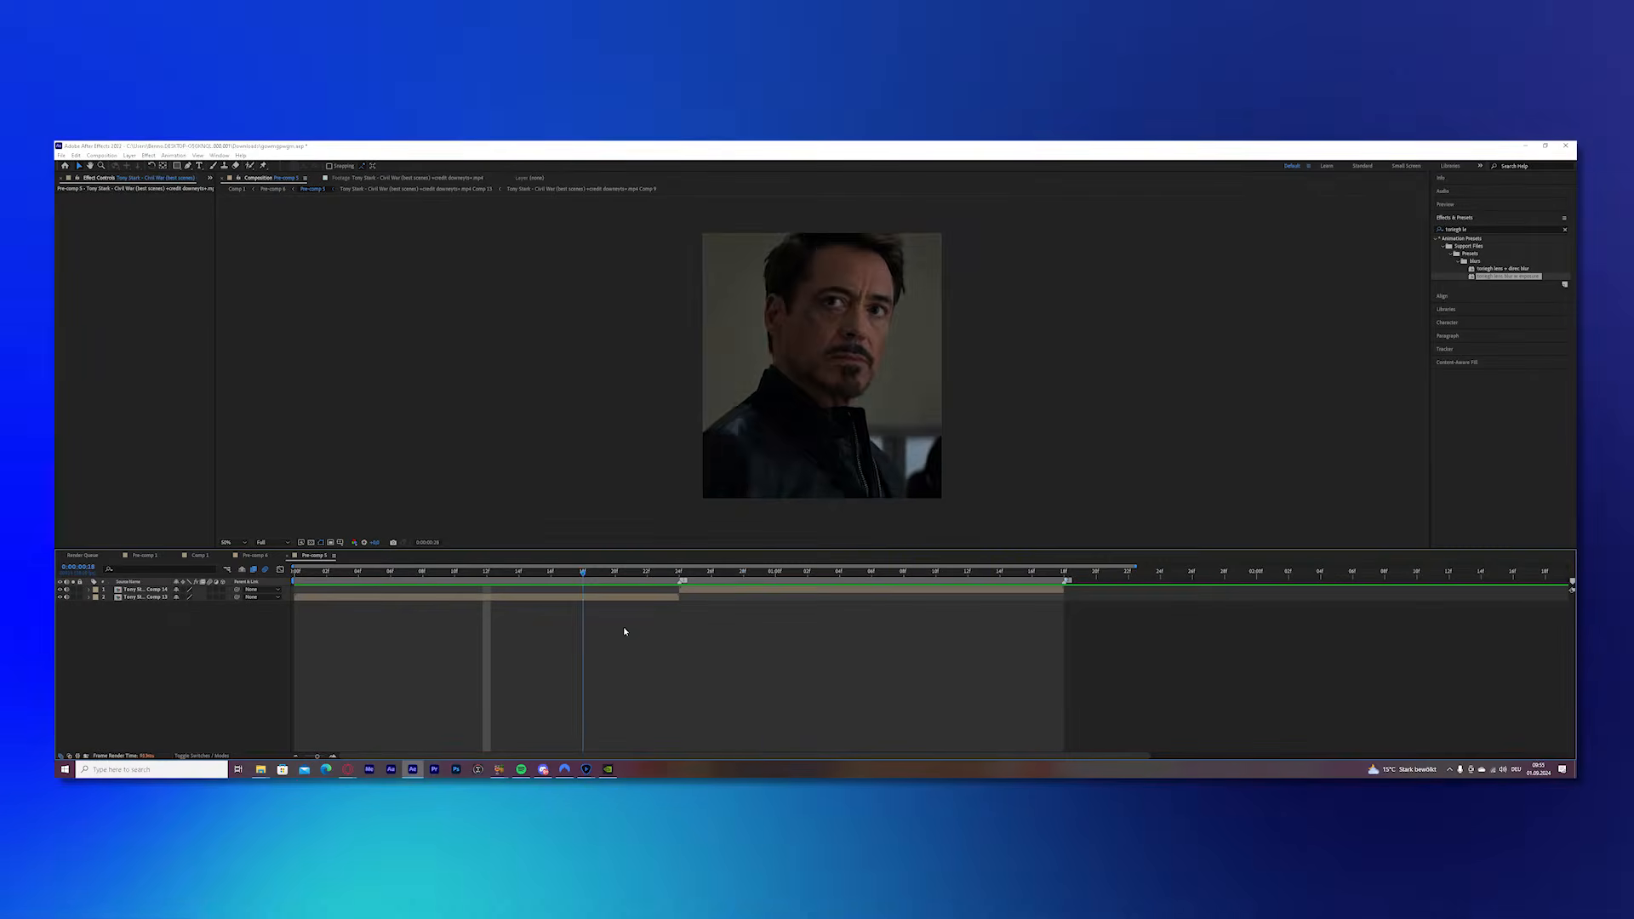
Find S_BlurMoCurves and apply it to the first clip in Pre-comp 5.
drag(623, 626, 557, 630)
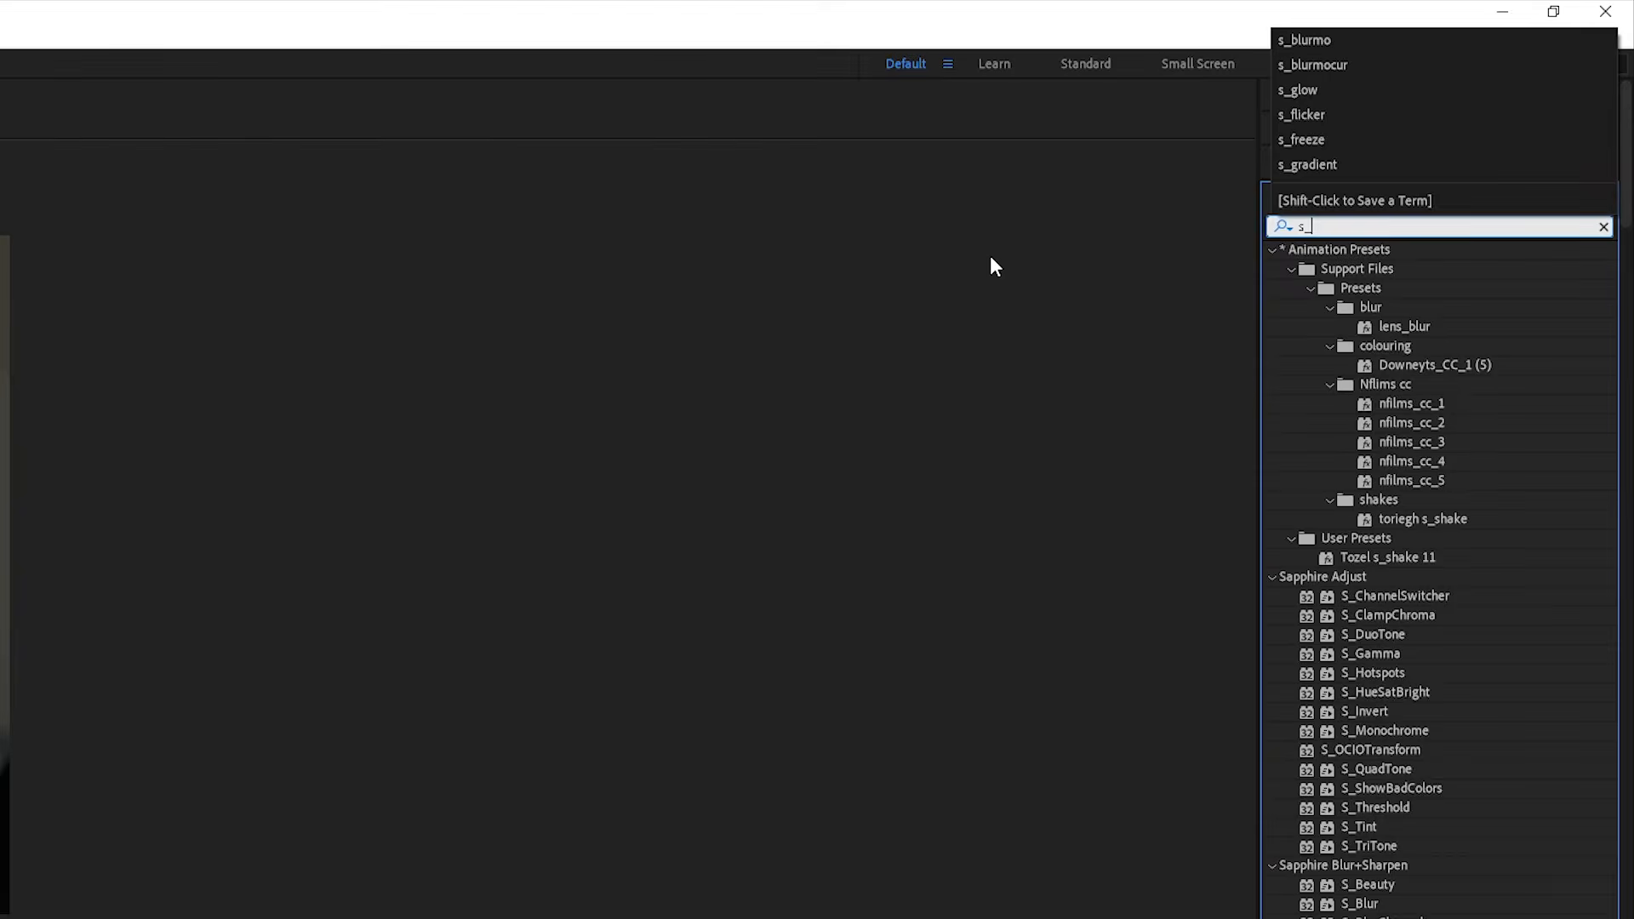
text(blurmocurv)
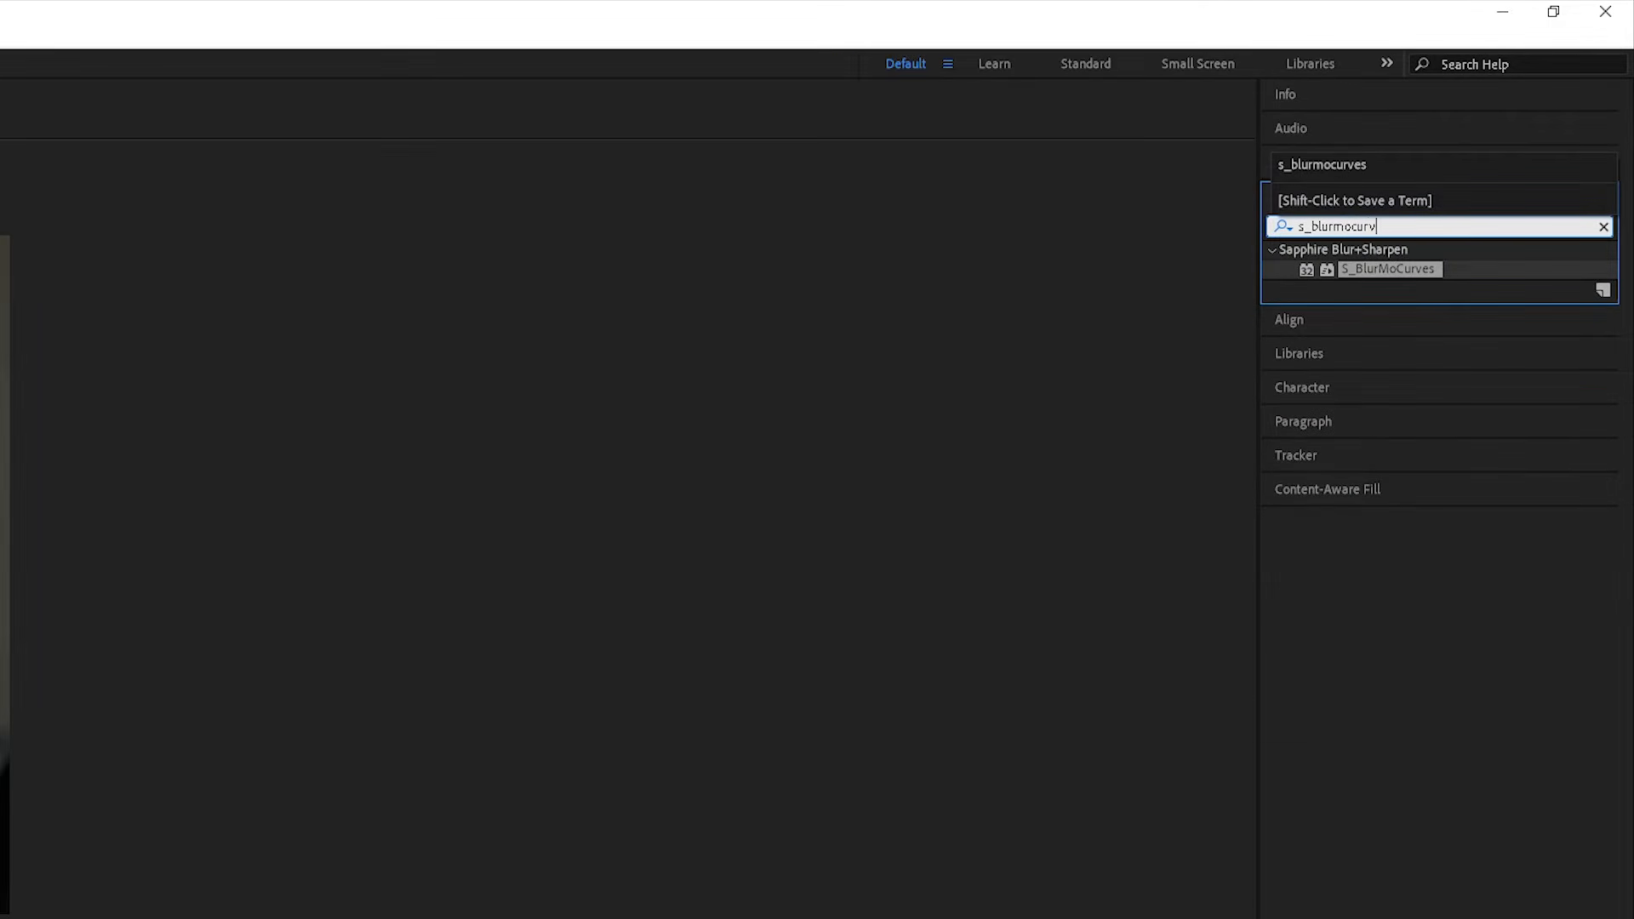
text(ex)
key(BackSpace)
key(BackSpace)
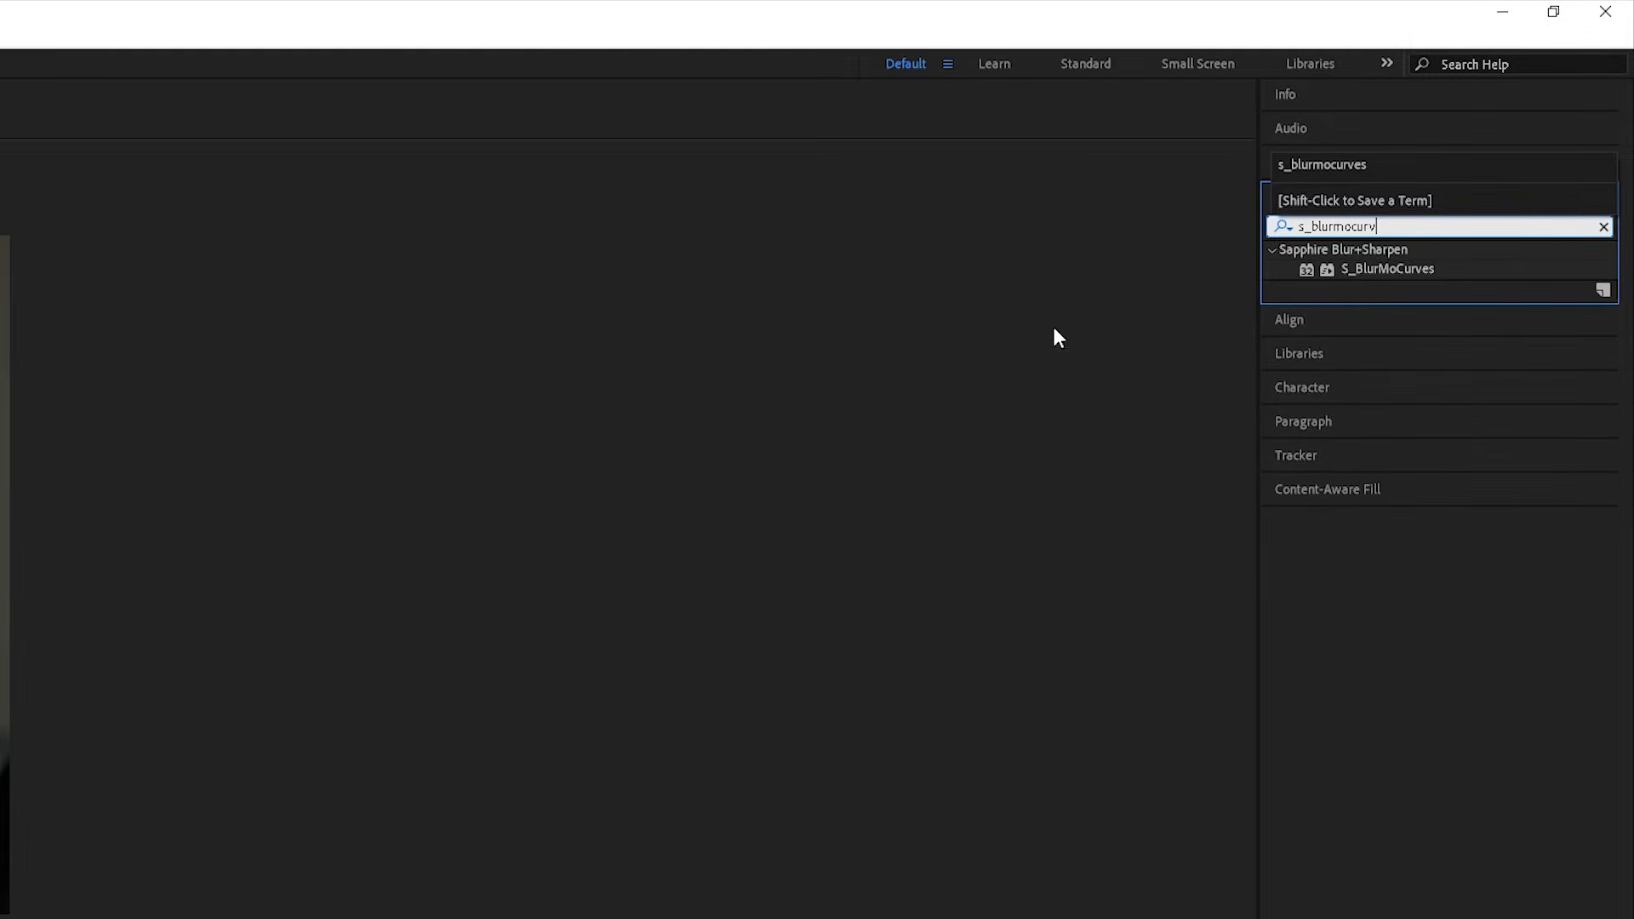
drag(1420, 272, 228, 883)
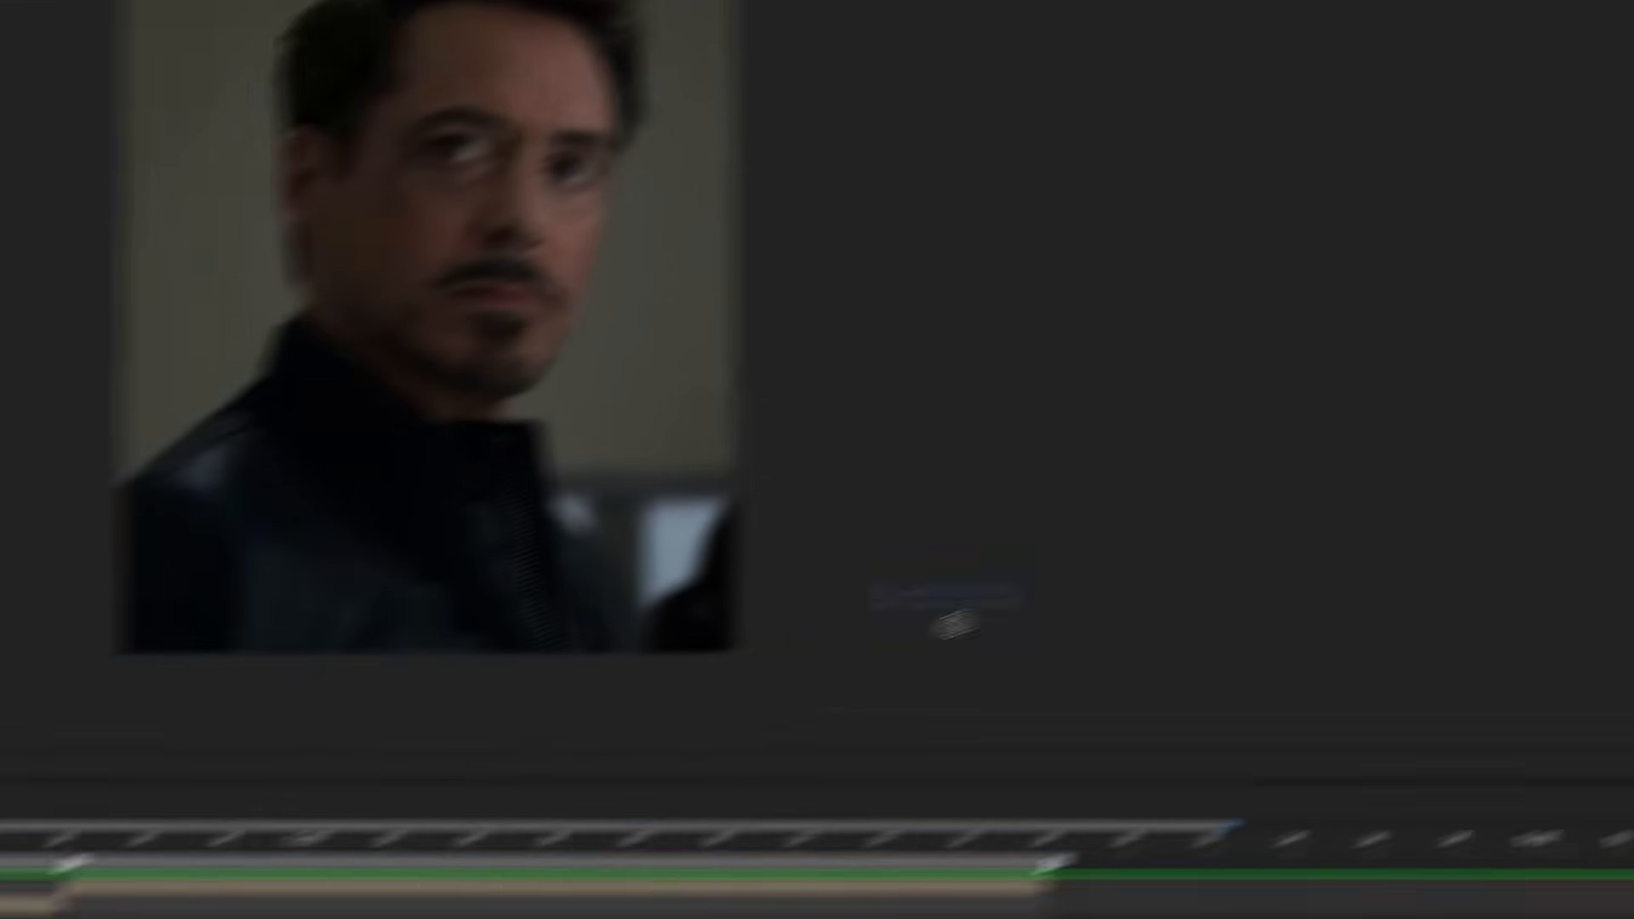
drag(953, 626, 967, 517)
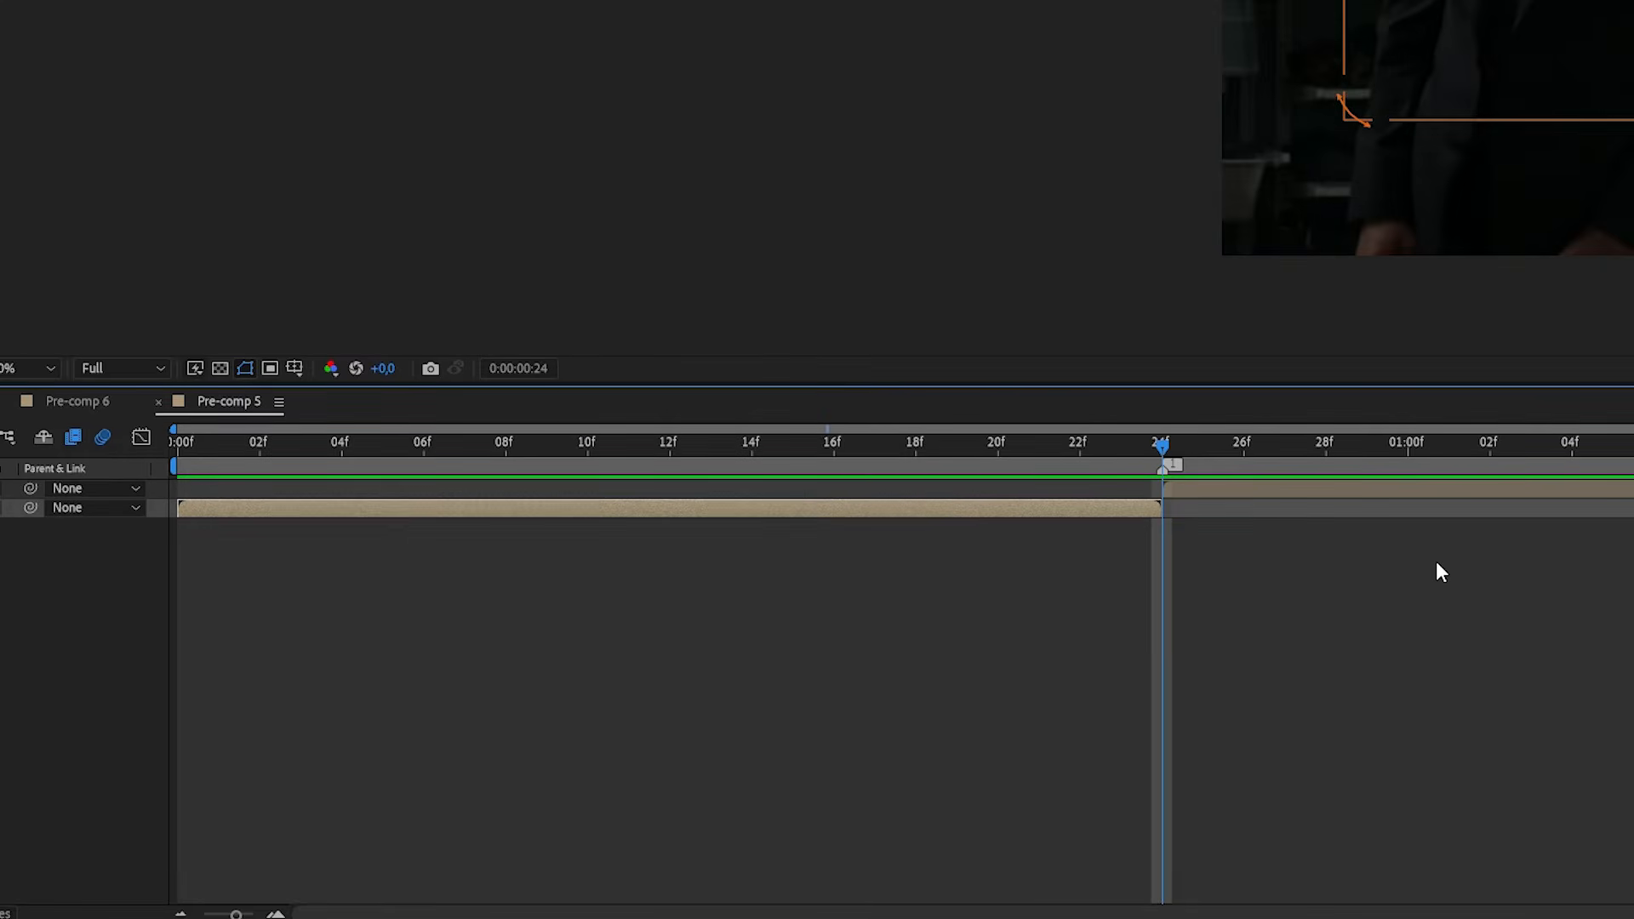
Start keyframing Shift Y on Pre-comp 5's first clip at frame 16, eight frames before the cut.
key(Page_Up)
key(Page_Up)
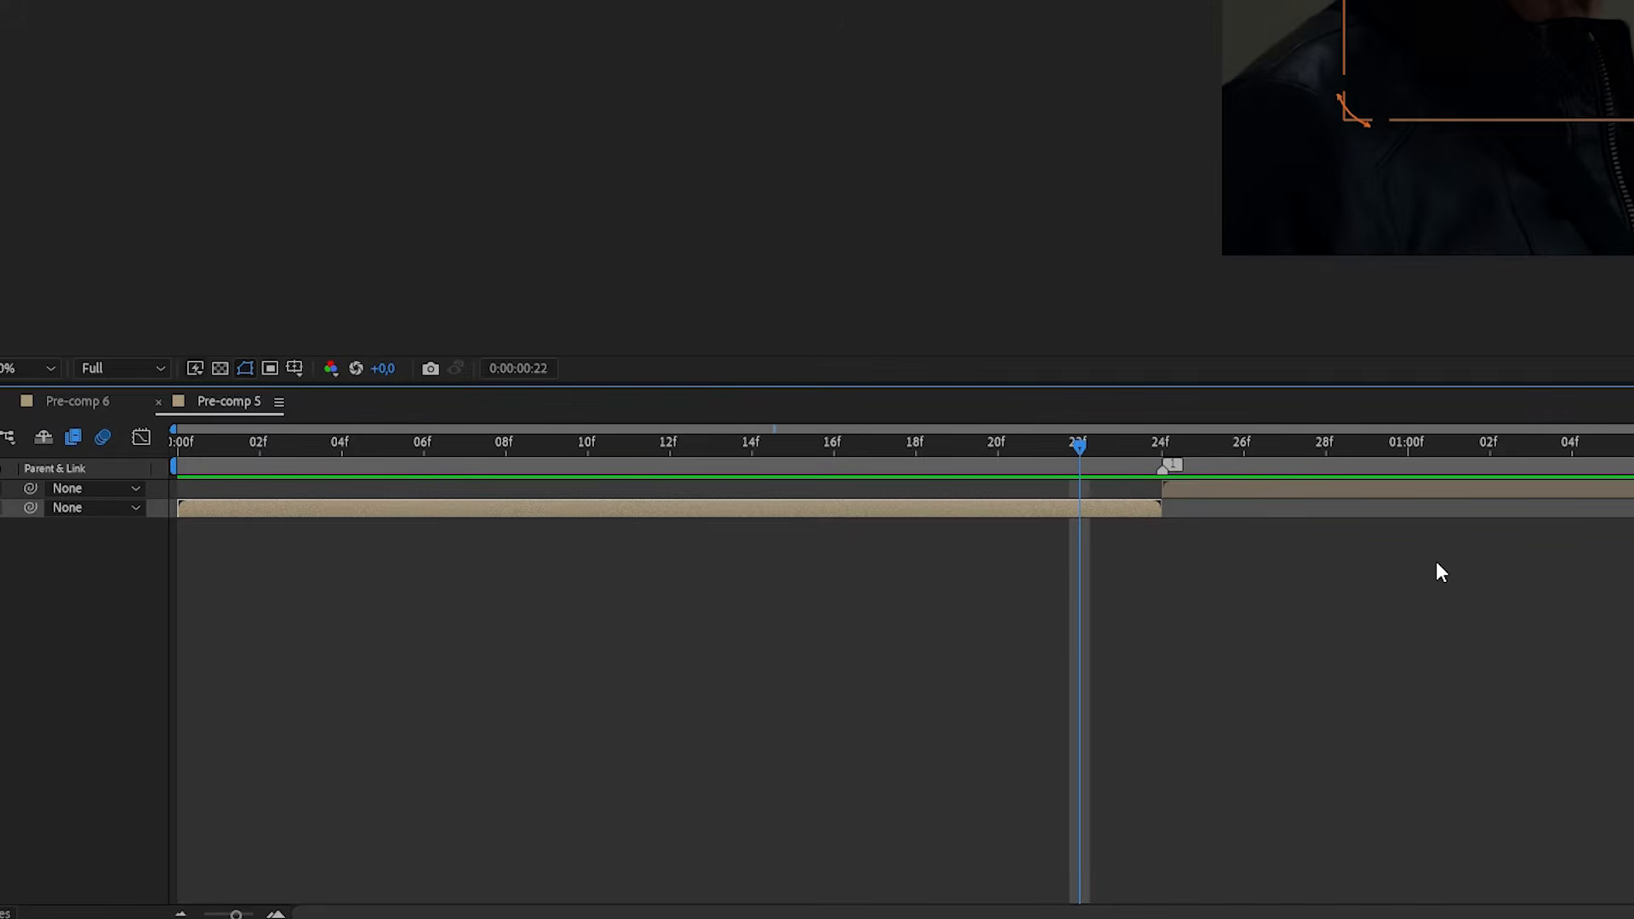
key(Page_Up)
key(Page_Up)
key(Page_Up)
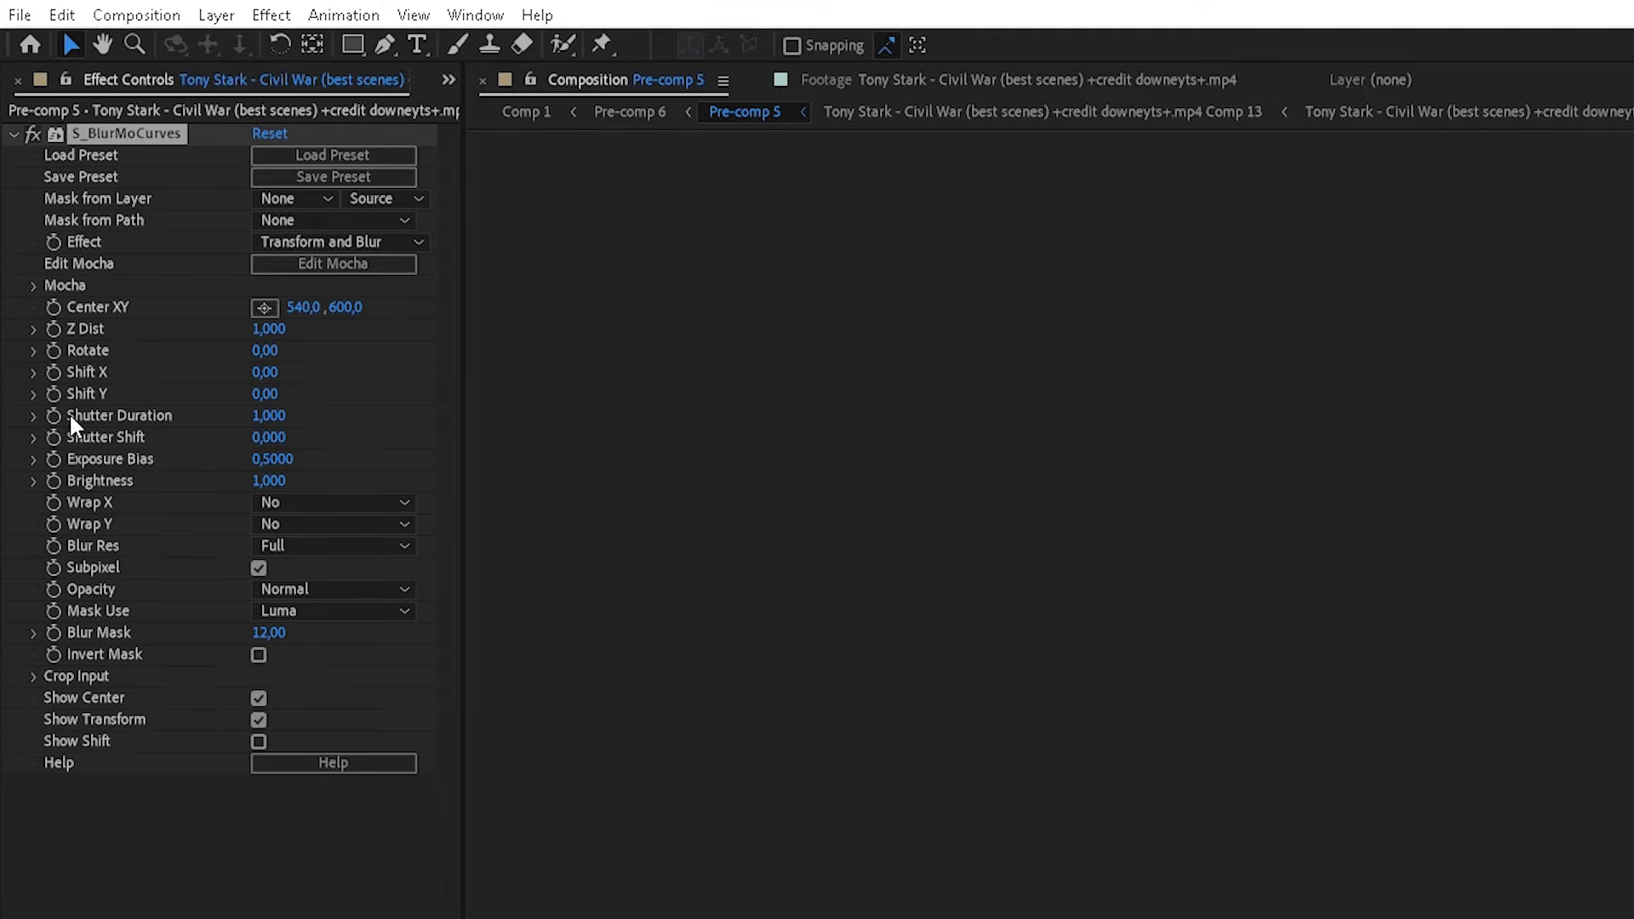
click(49, 396)
Set Wrap X and Wrap Y to Reflect on the first clip's S_BlurMoCurves effect in Pre-comp 5.
click(333, 504)
click(330, 586)
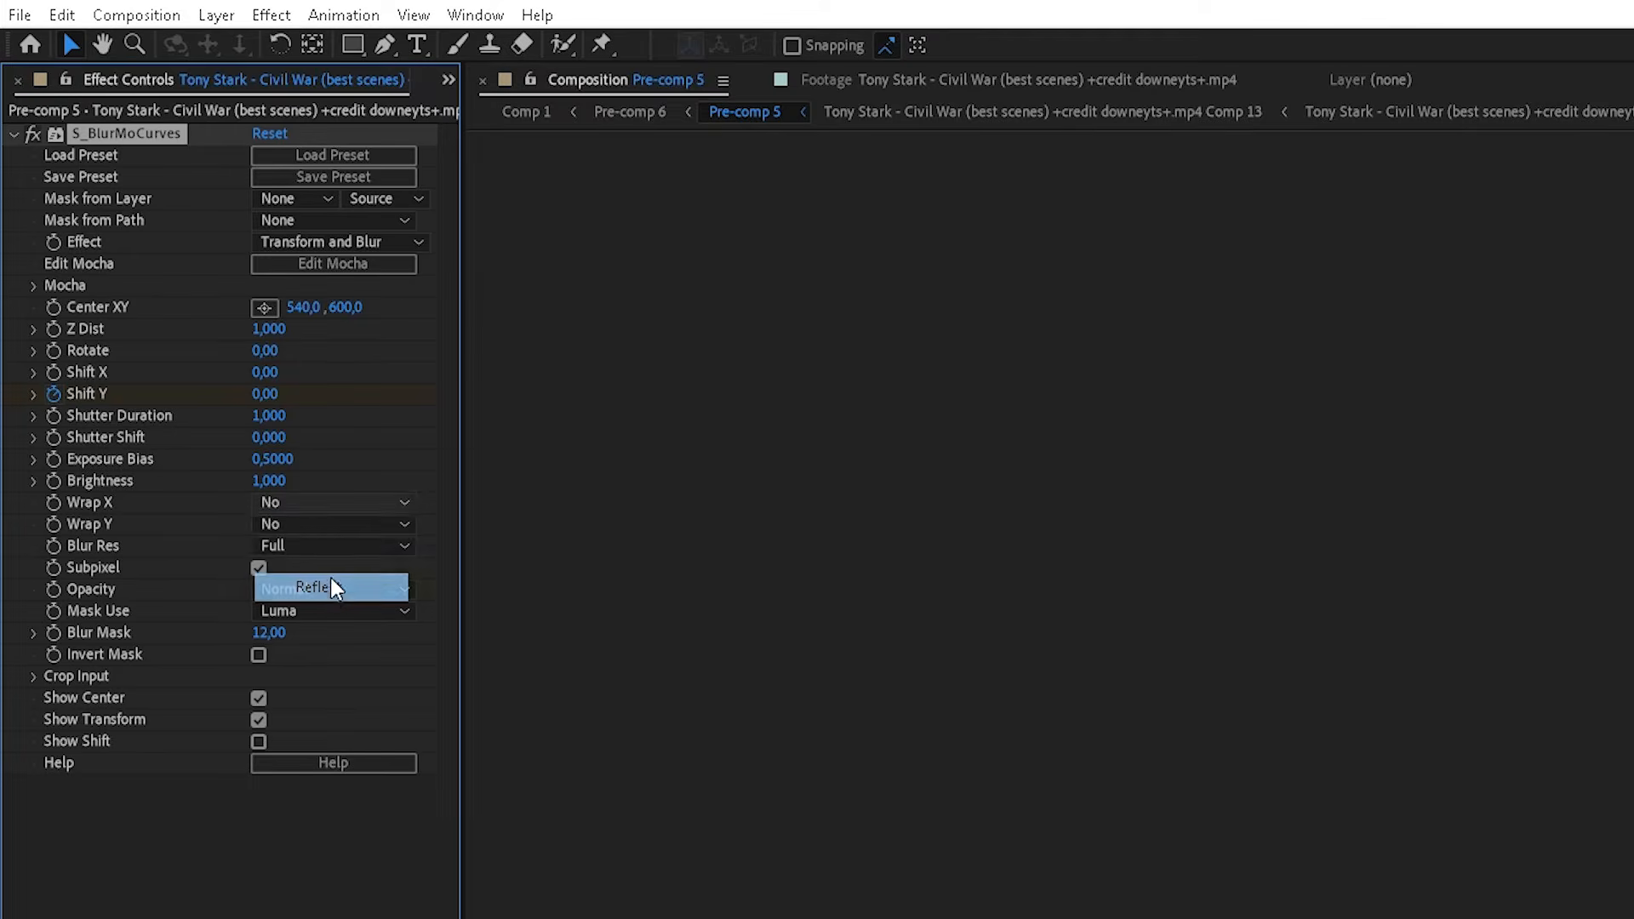
click(311, 526)
click(326, 606)
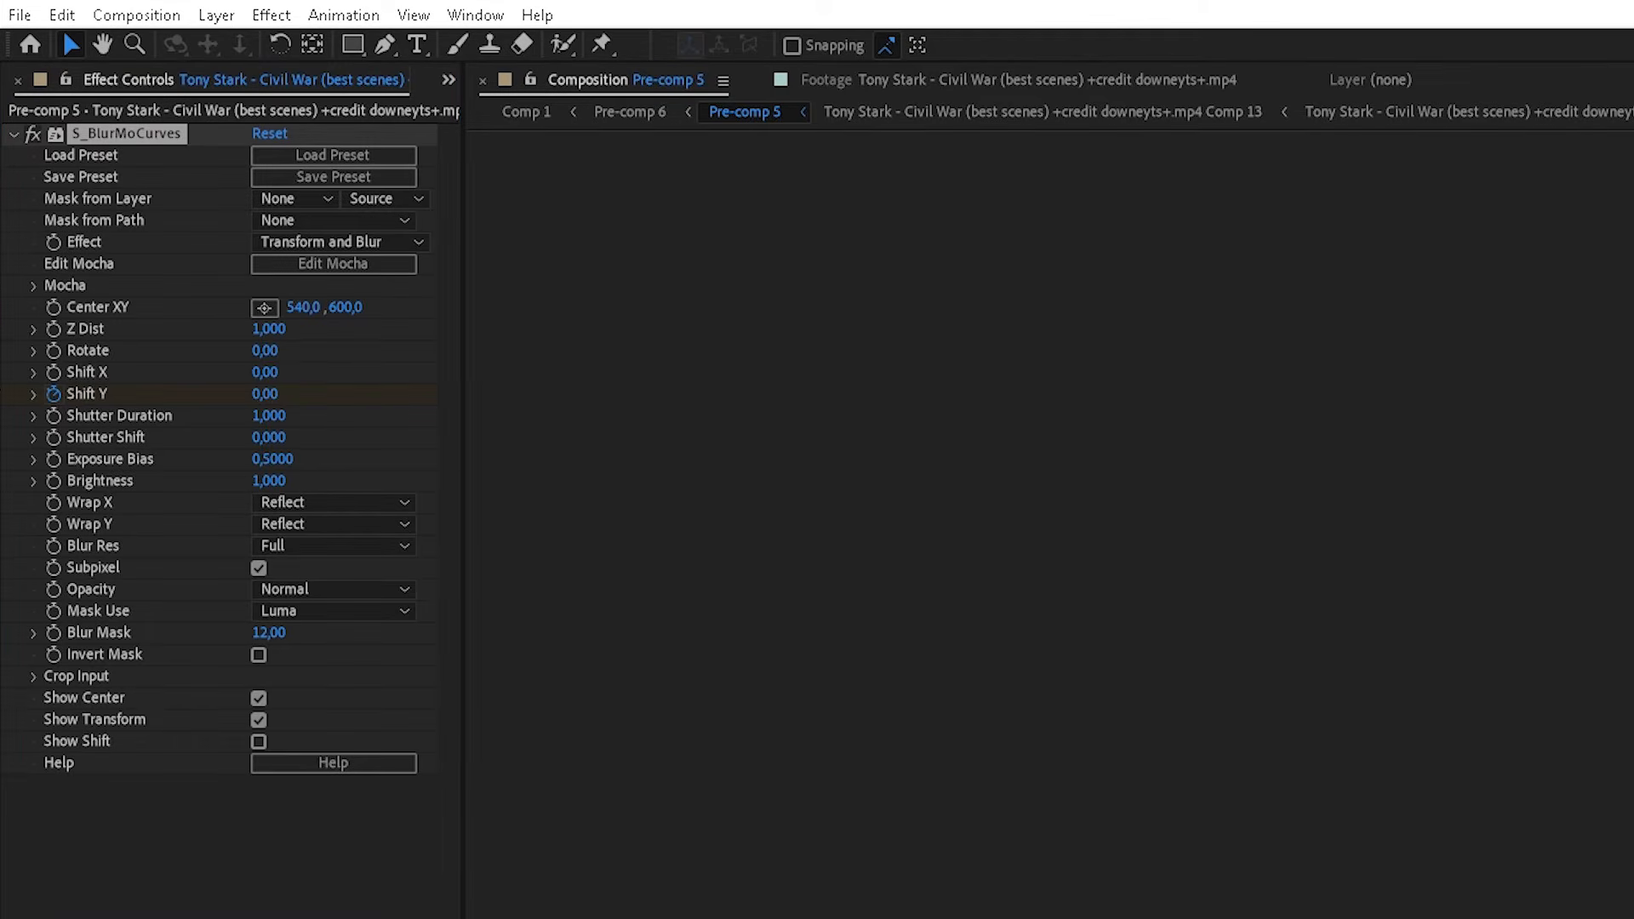
Key a new Shift Y value at frame 24 and apply Easy Ease to both Shift Y keyframes.
click(268, 394)
drag(1095, 434, 1370, 502)
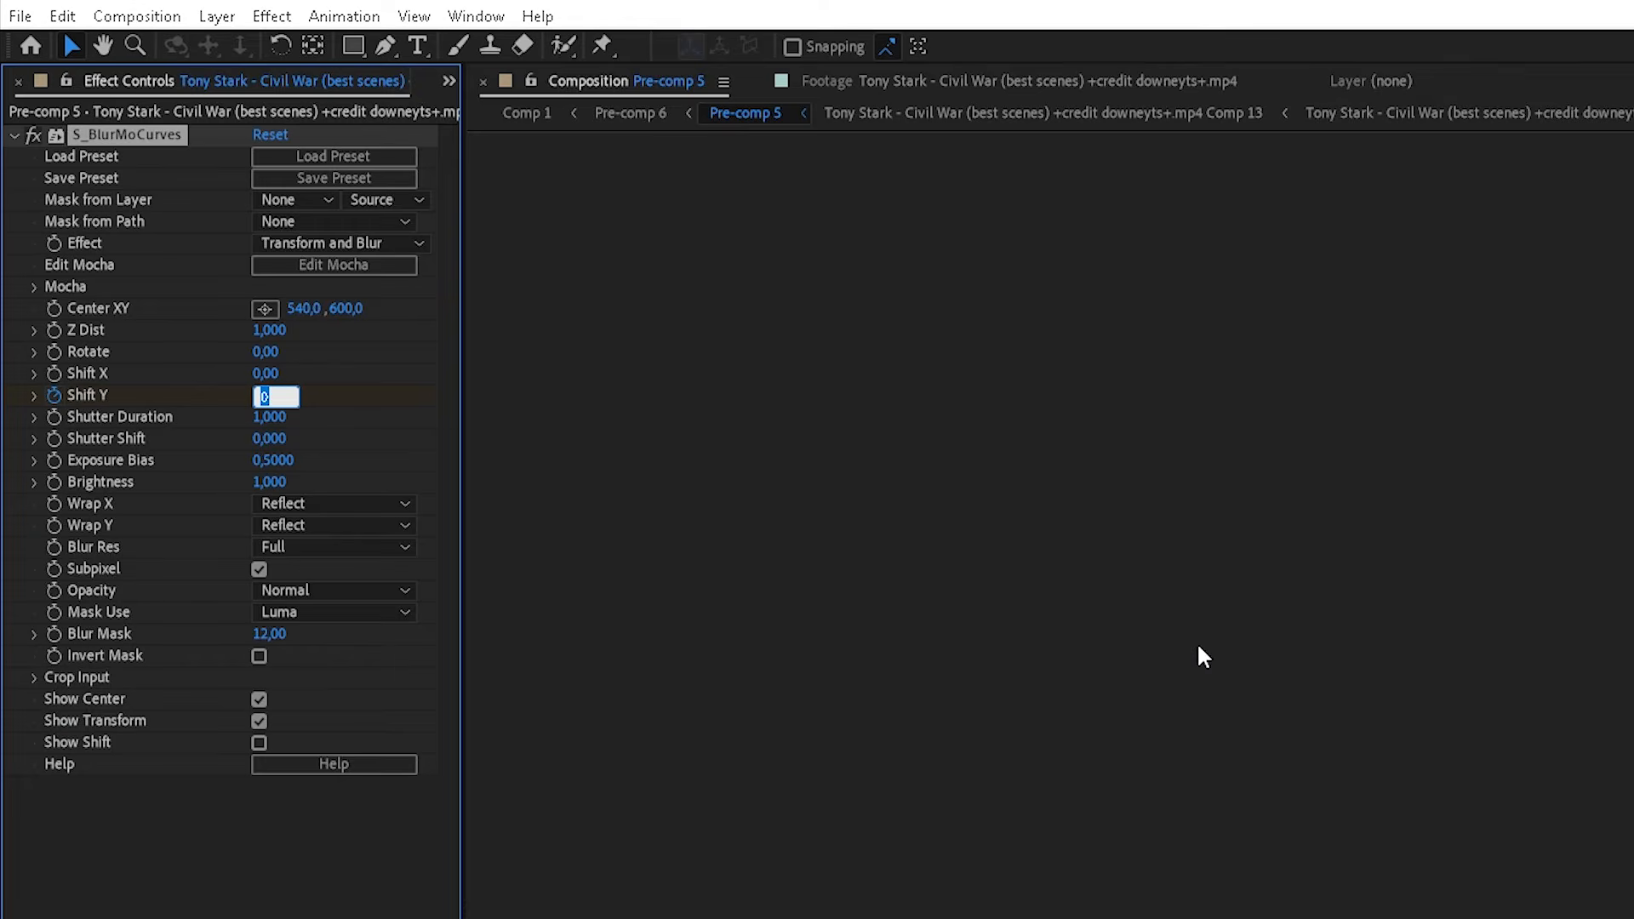
key(Return)
drag(1196, 532, 594, 466)
key(F9)
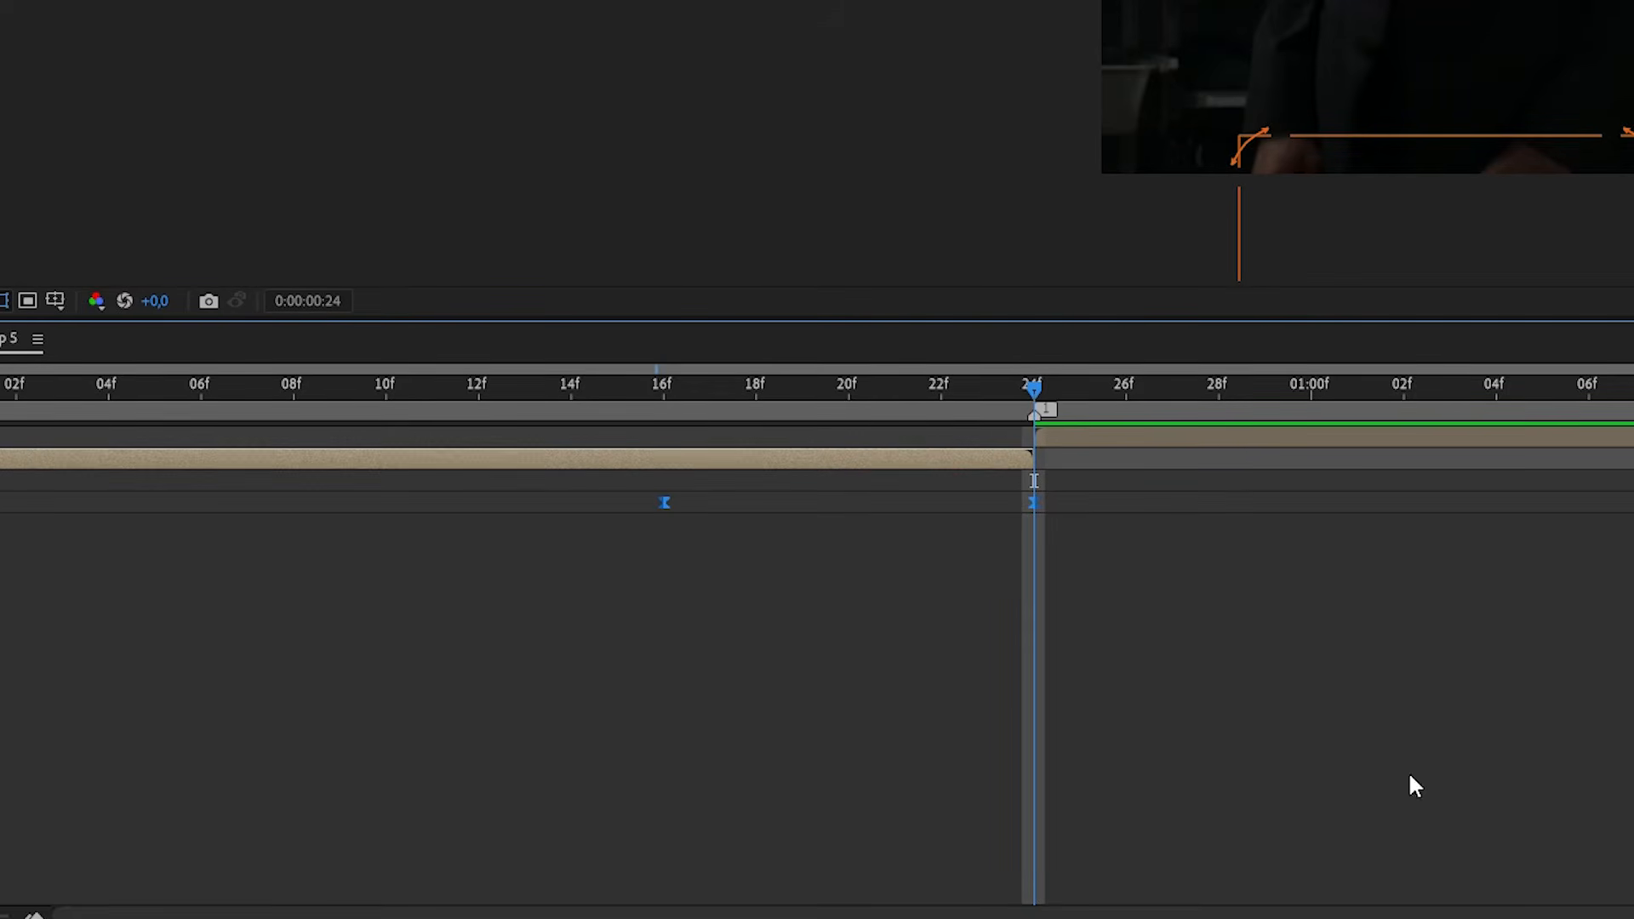
Reshape the first clip's Shift Y curve to stay nearly flat after frame 16 and rise steeply into frame 24, then save the project.
key(shift+F3)
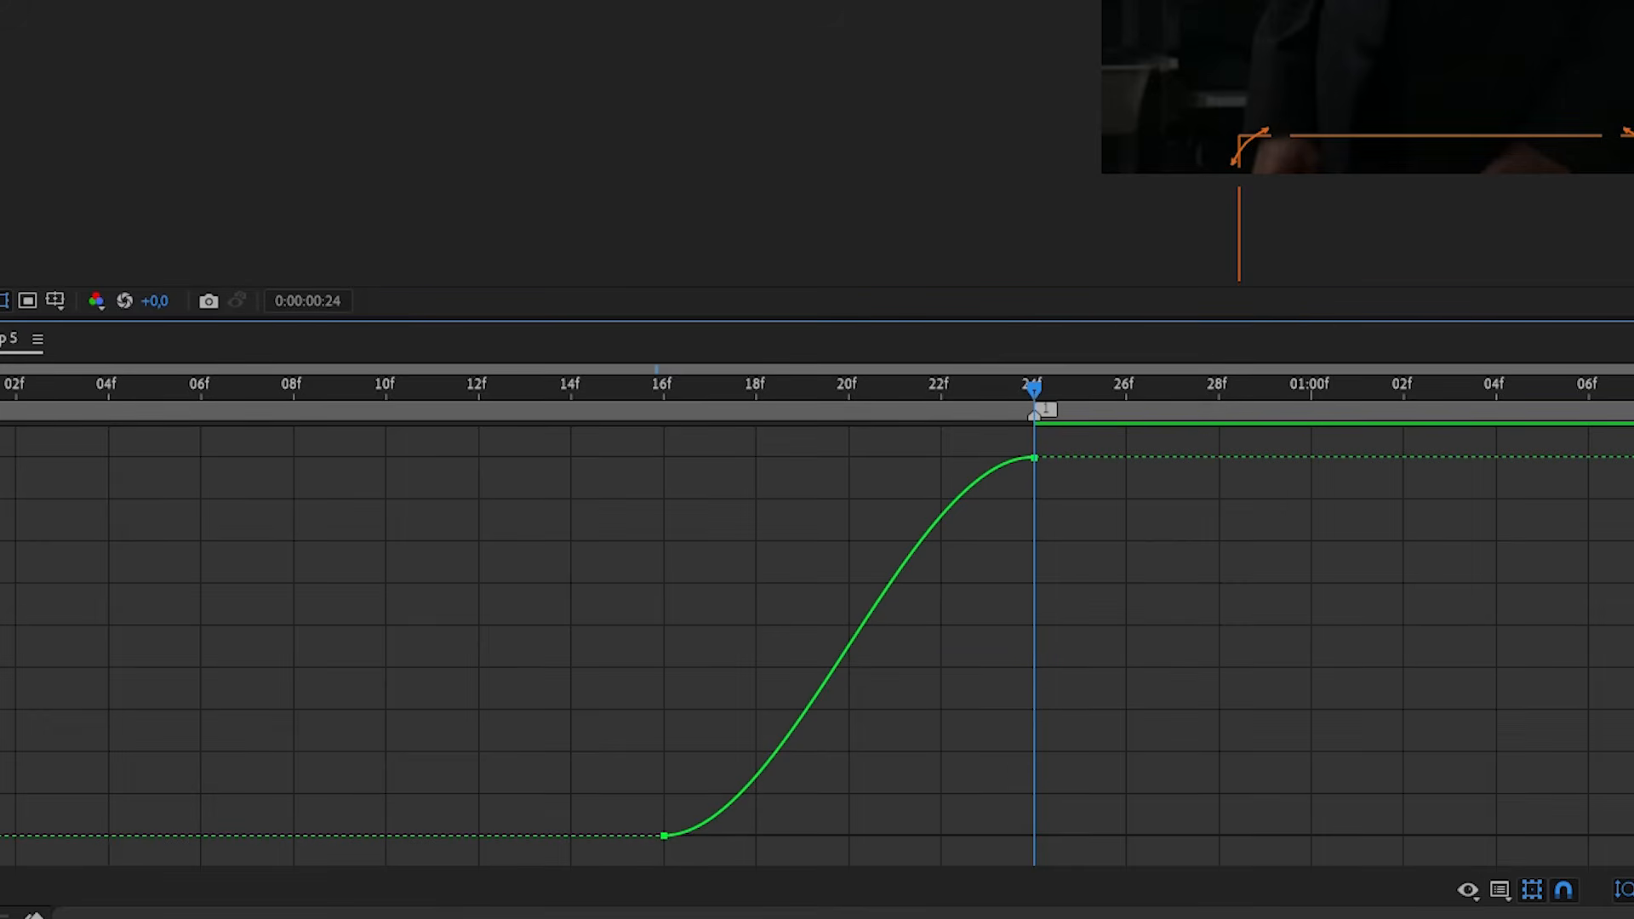
click(858, 631)
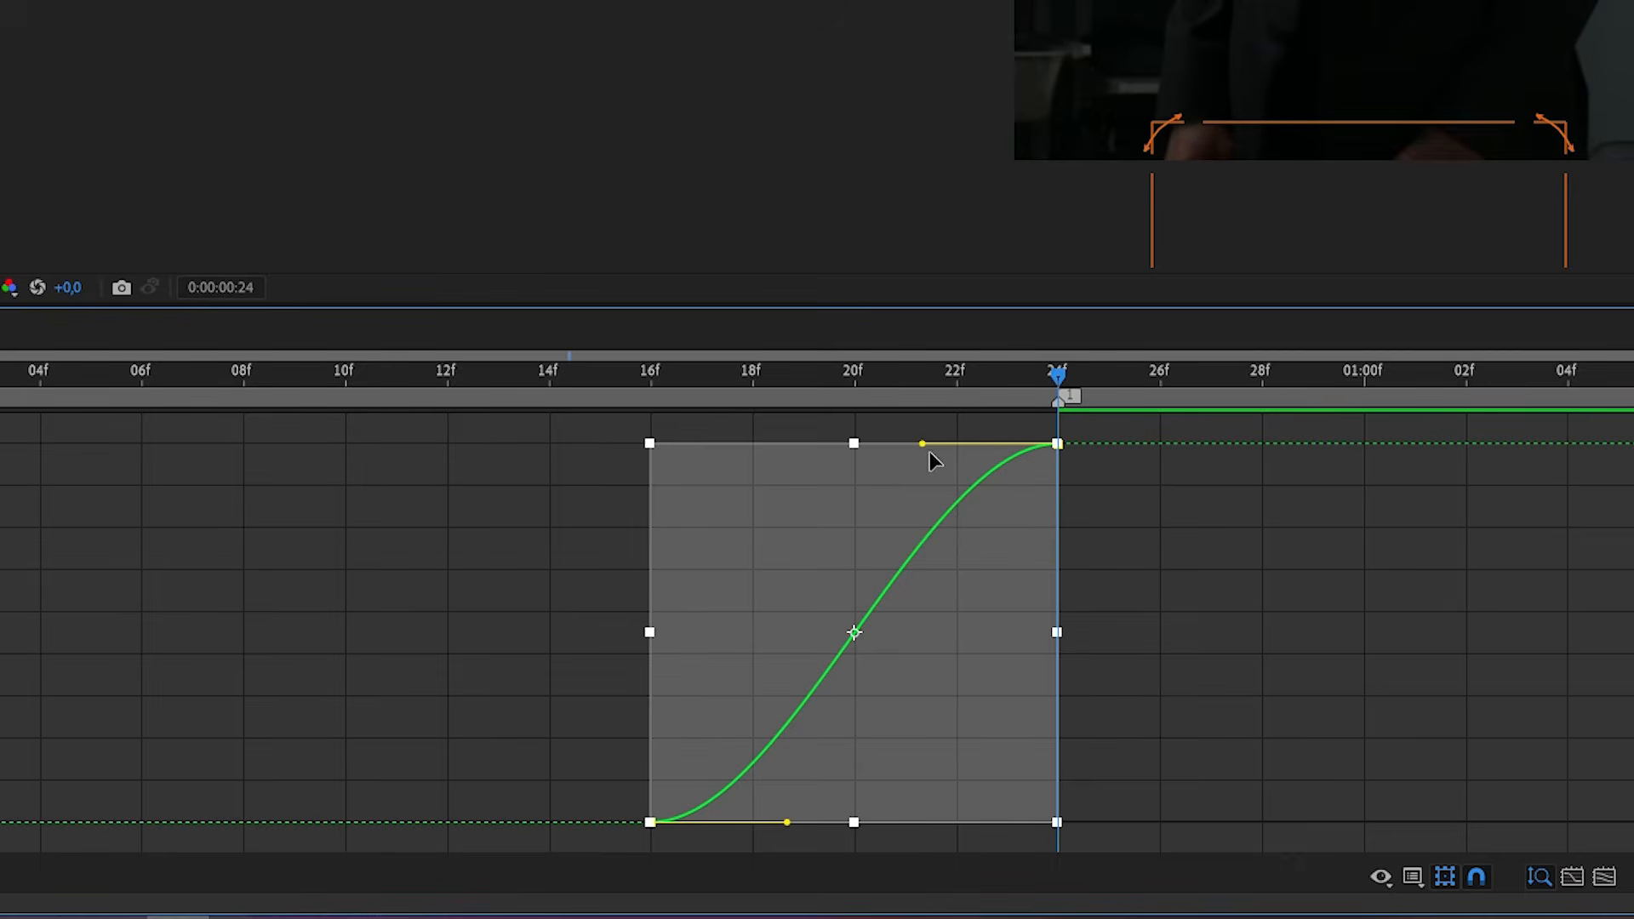
drag(1001, 576, 1044, 799)
drag(787, 822, 1019, 820)
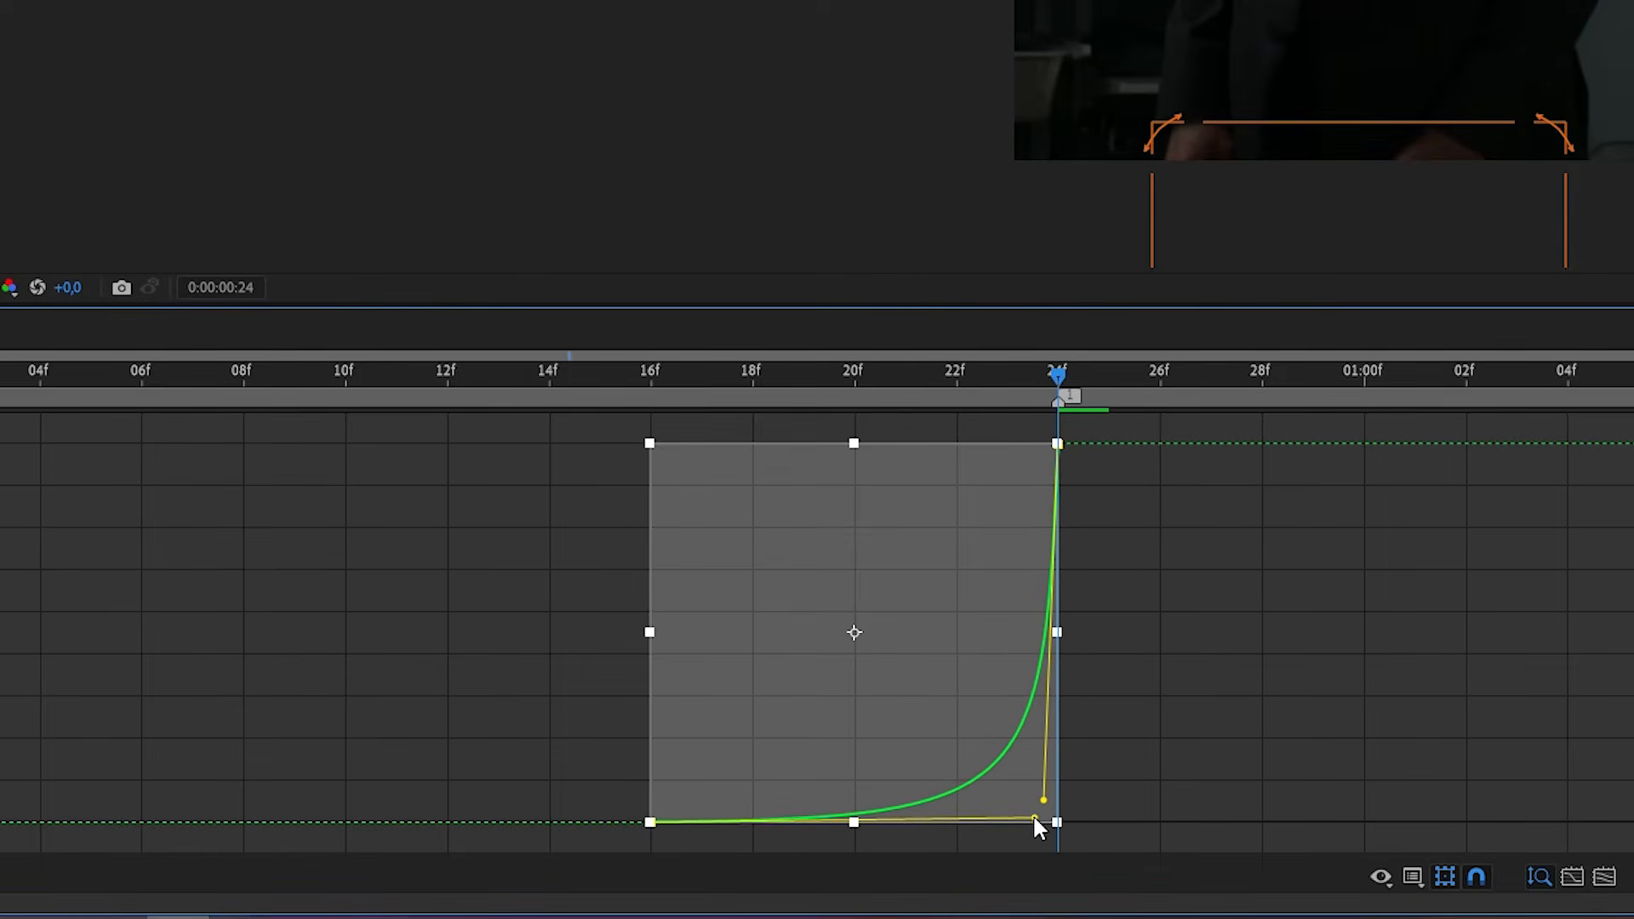
click(281, 568)
click(779, 661)
key(ctrl+s)
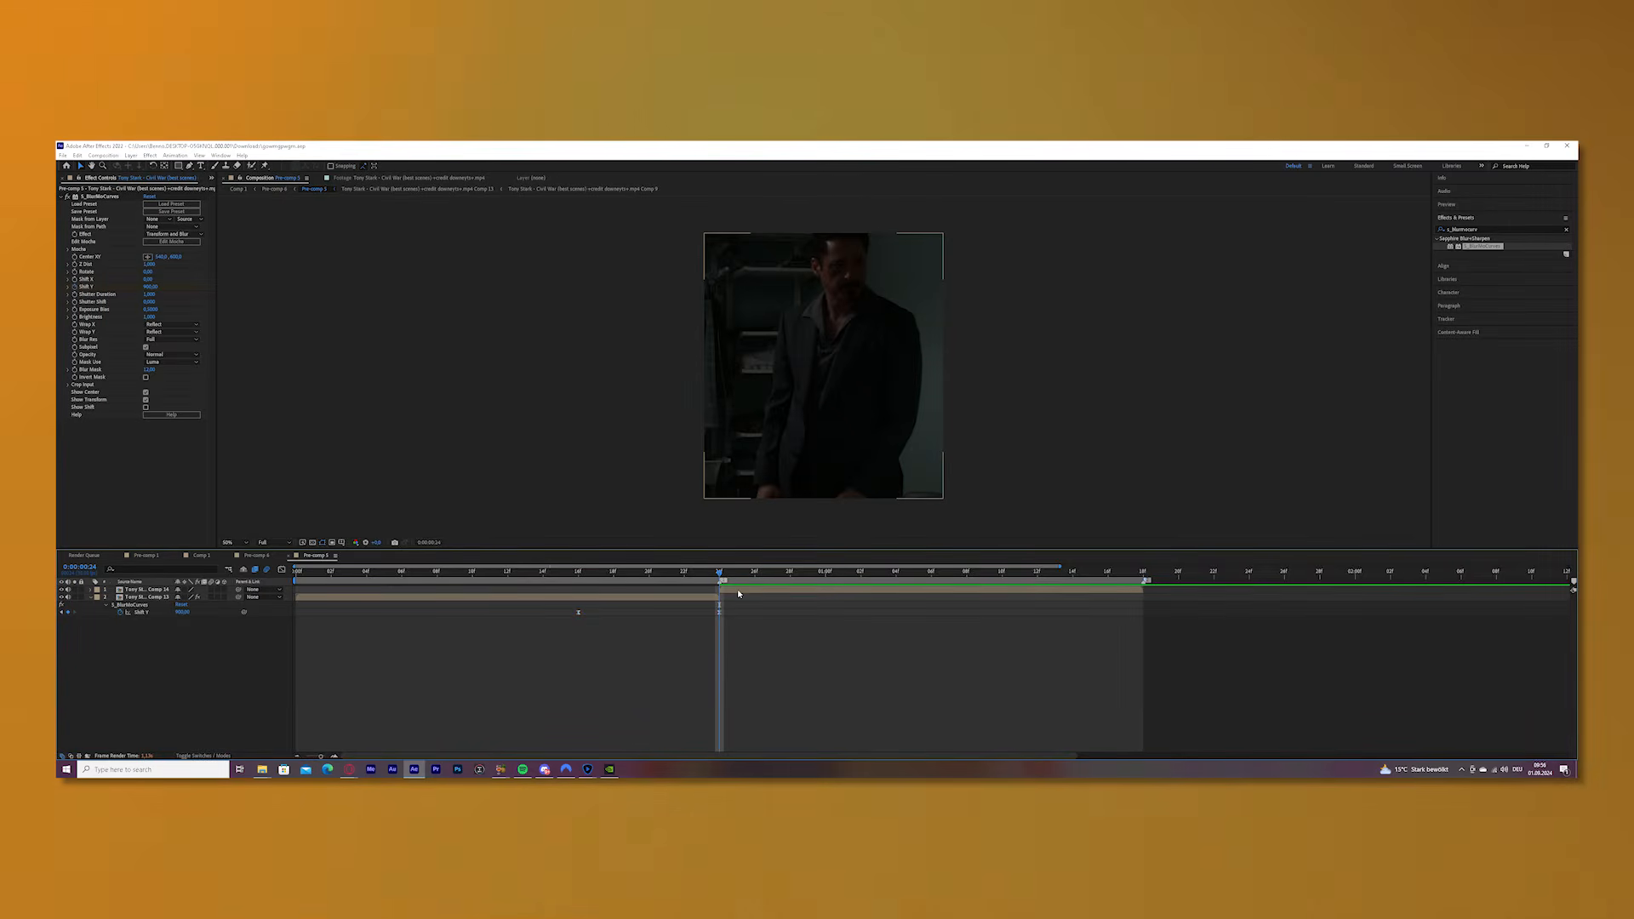
Apply S_BlurMoCurves to the second clip with Wrap X and Wrap Y on Reflect, and key Shift Y at -950 on frame 24.
click(739, 593)
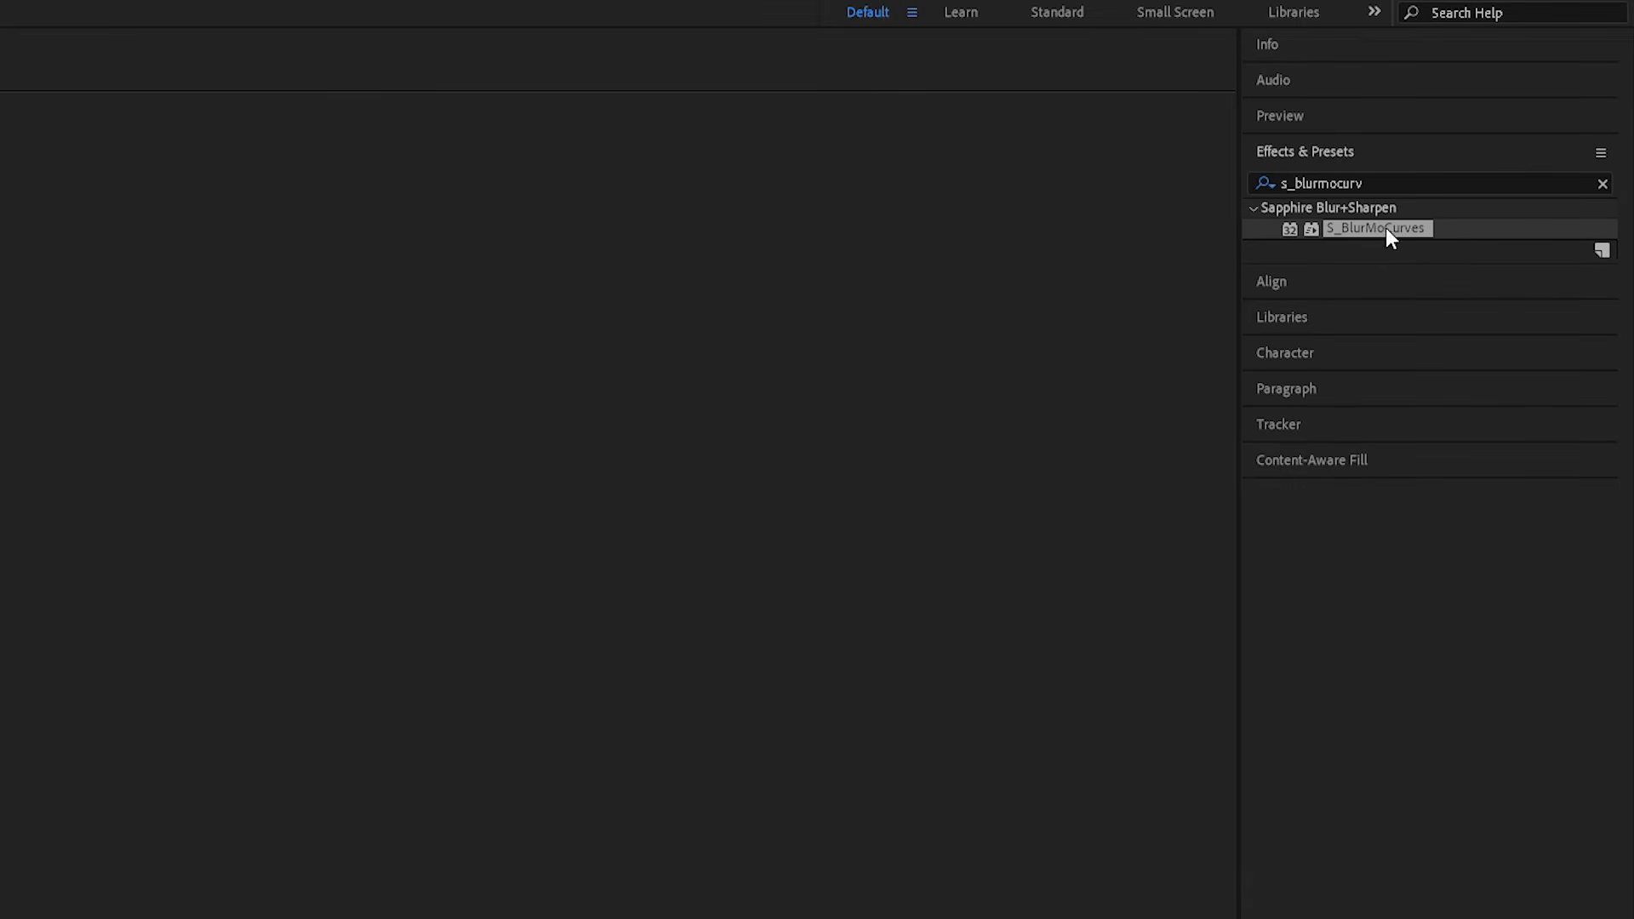
drag(1150, 328, 375, 515)
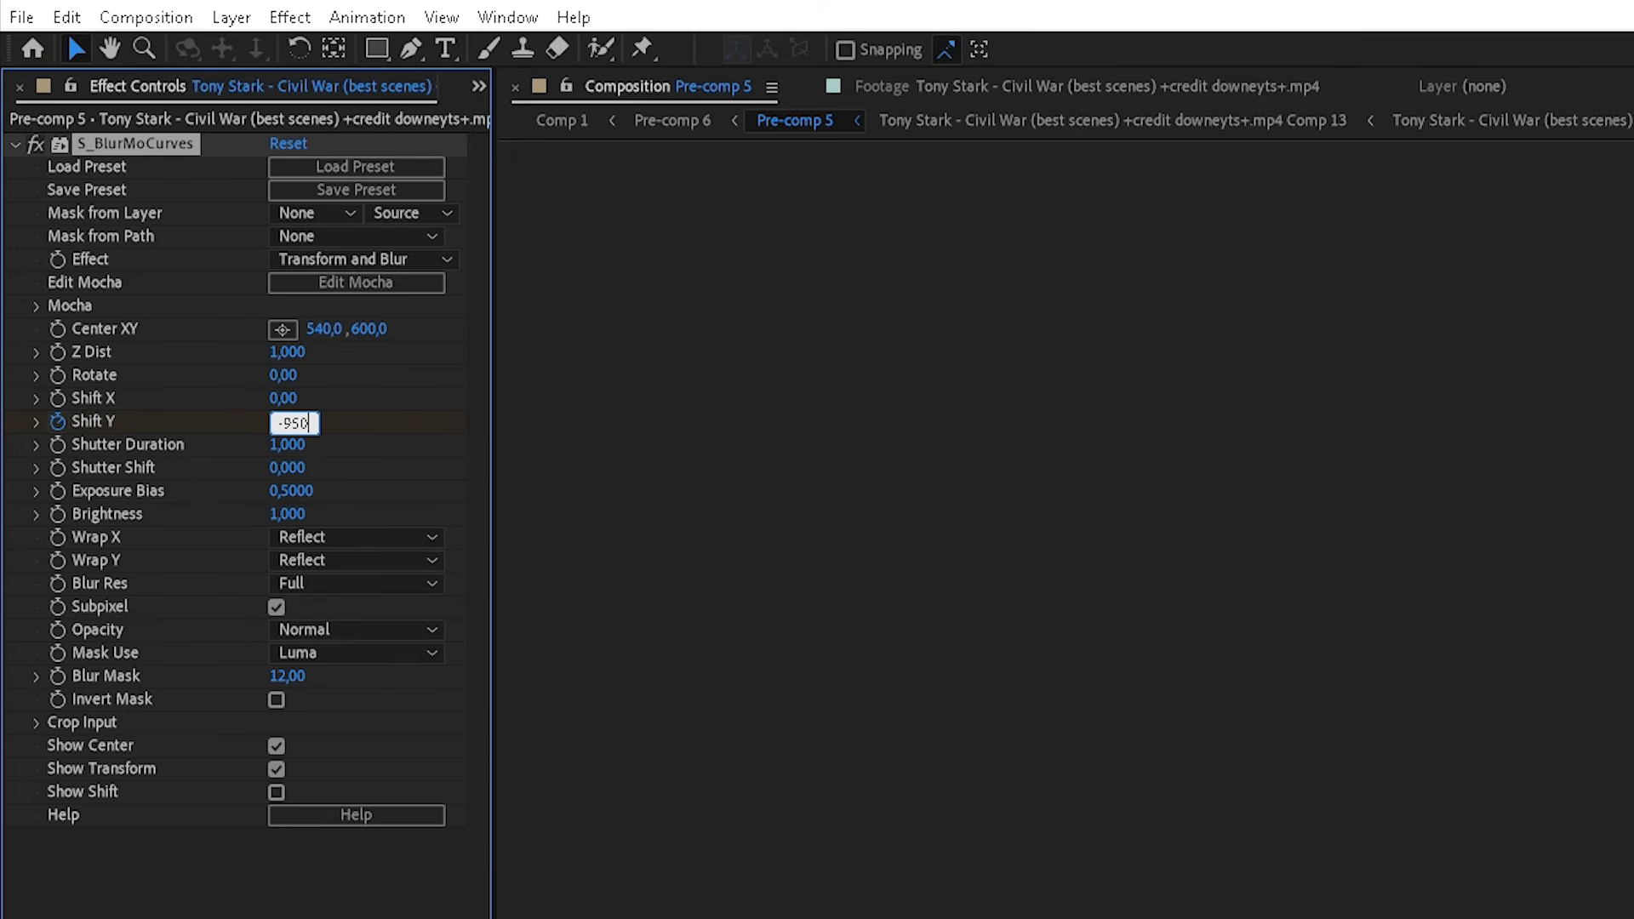
Add the second clip's ending Shift Y keyframe at 01:05, eleven frames after its start.
key(Page_Down)
key(Page_Down)
key(Page_Down)
key(Page_Down)
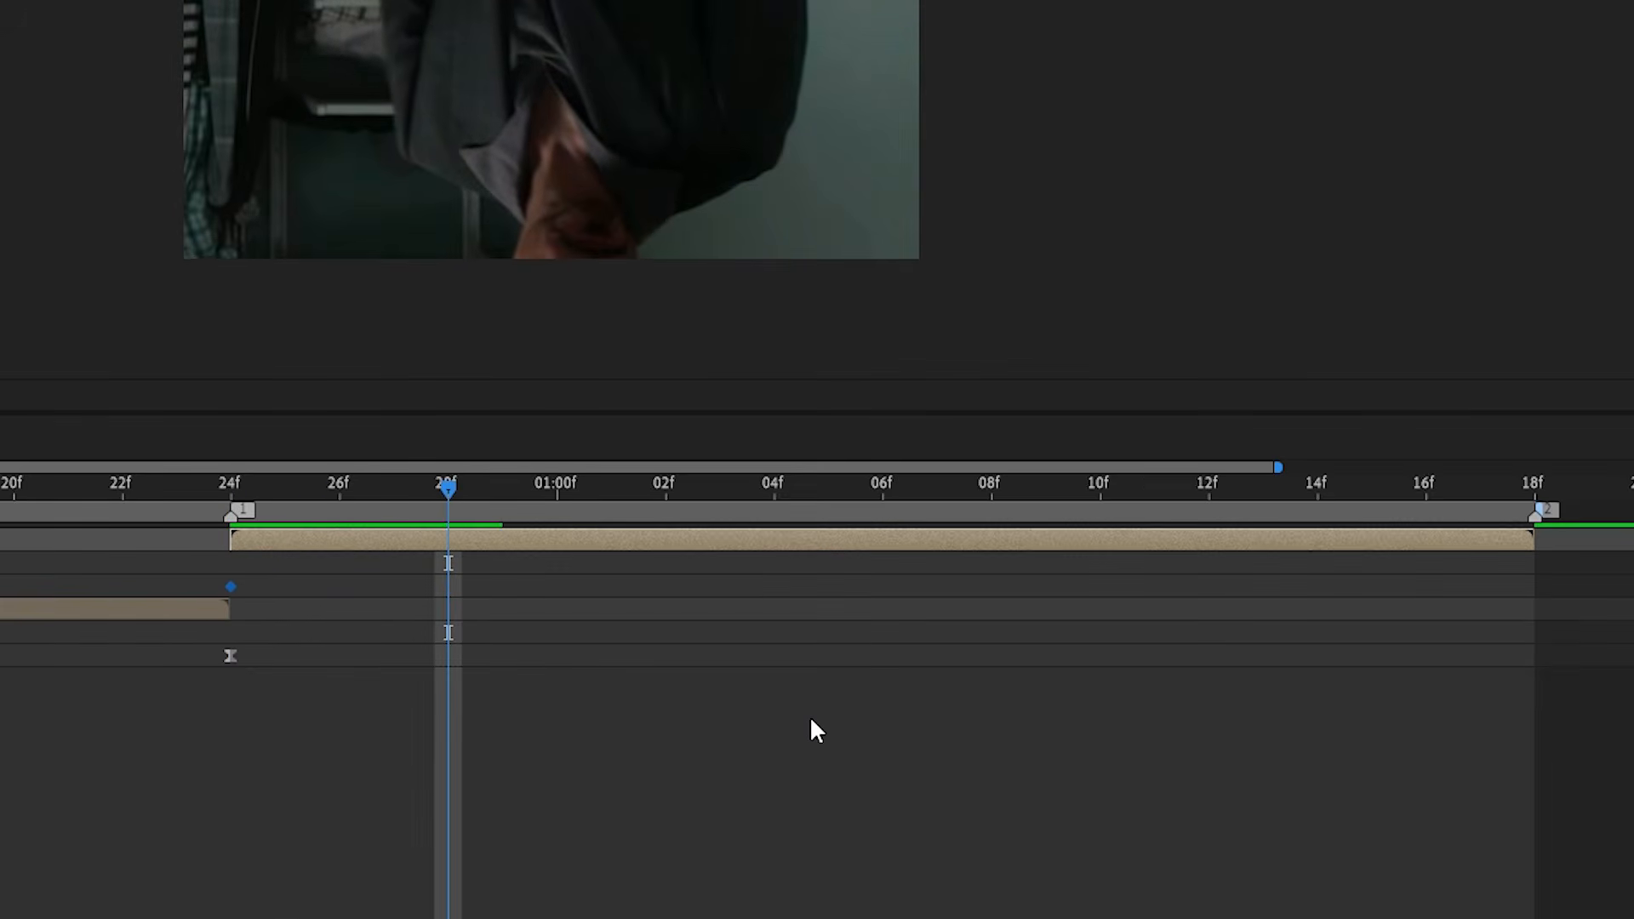
key(Page_Down)
key(Page_Down)
key(Page_Down)
key(Page_Down)
key(Page_Down)
key(Page_Down)
key(Page_Down)
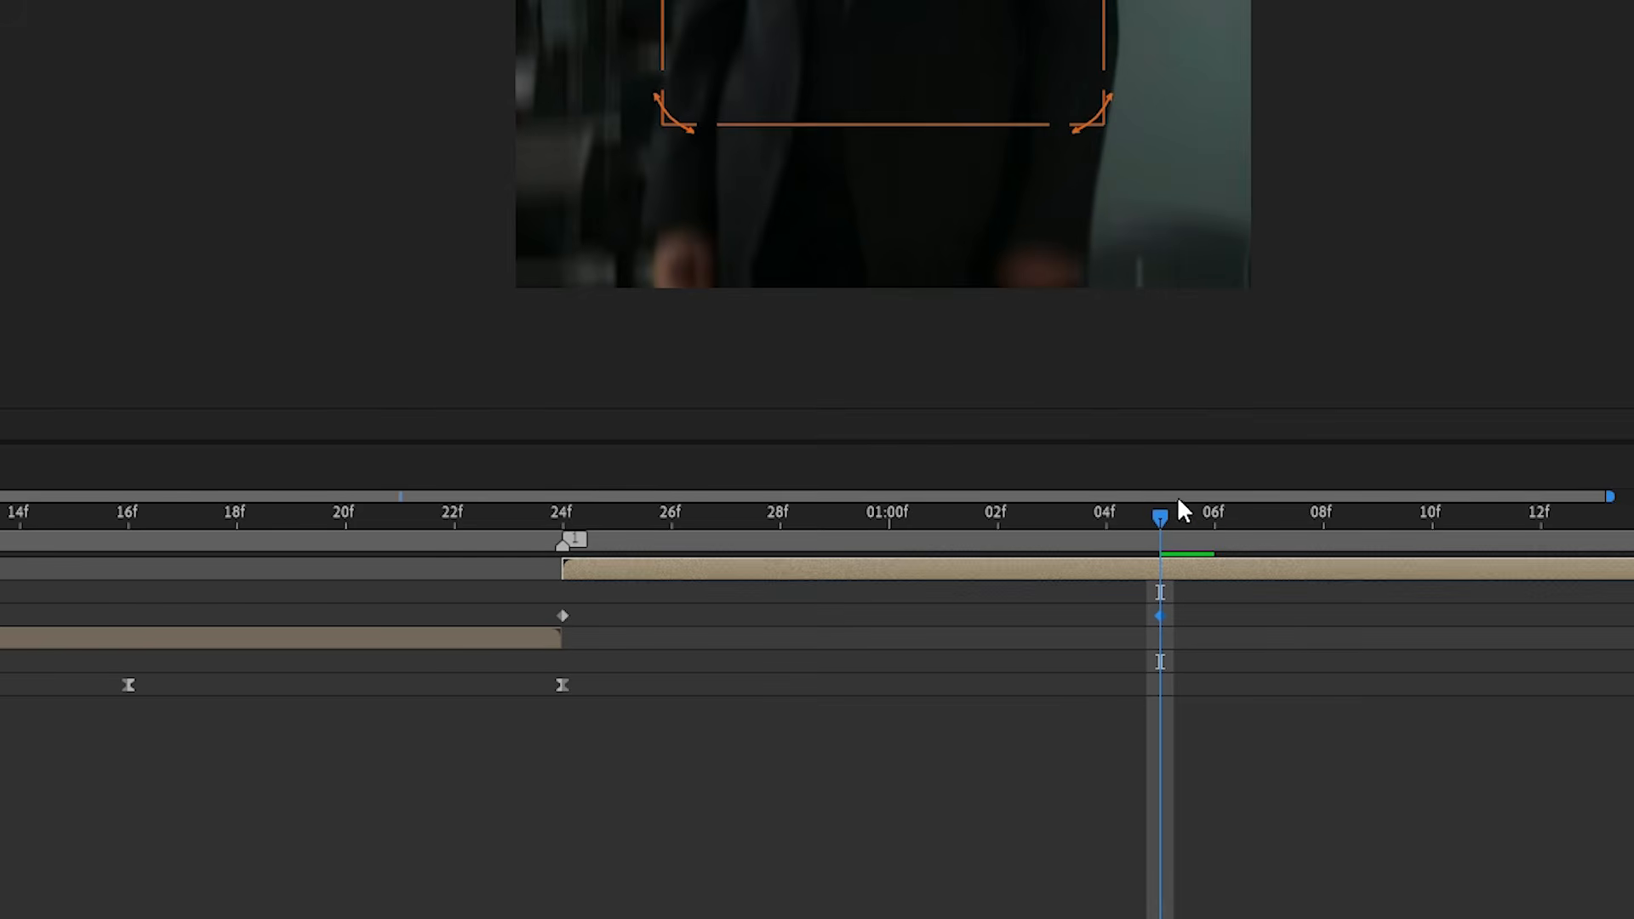
Apply Easy Ease to both of the second clip's Shift Y keyframes and select their curve in the graph editor.
drag(1295, 618, 510, 638)
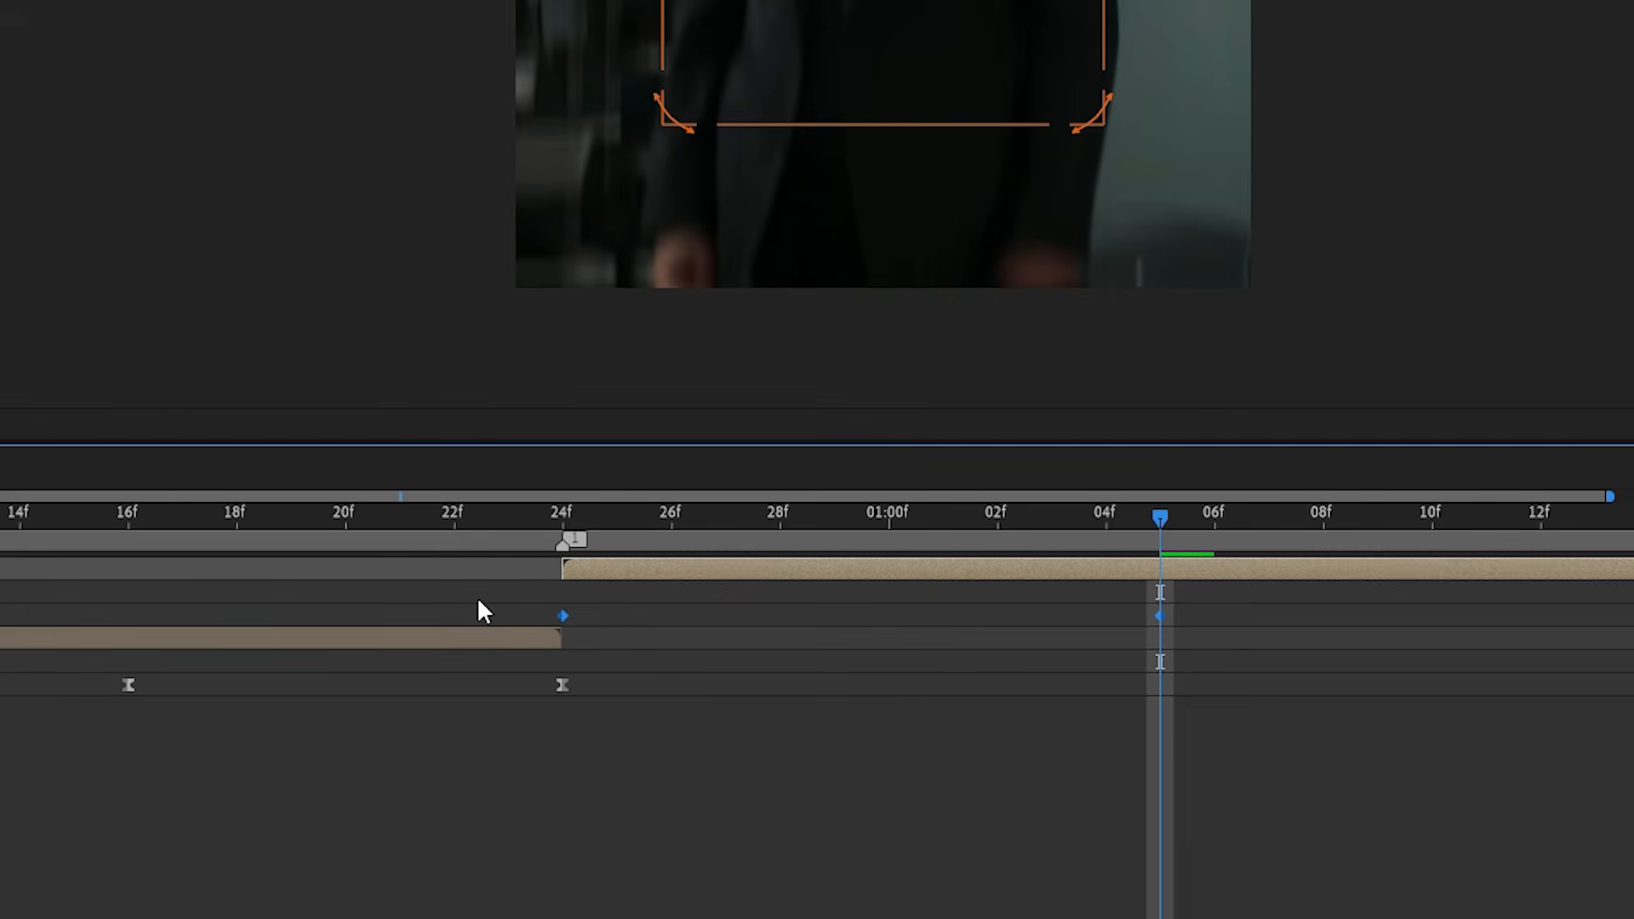
key(F9)
key(shift+F3)
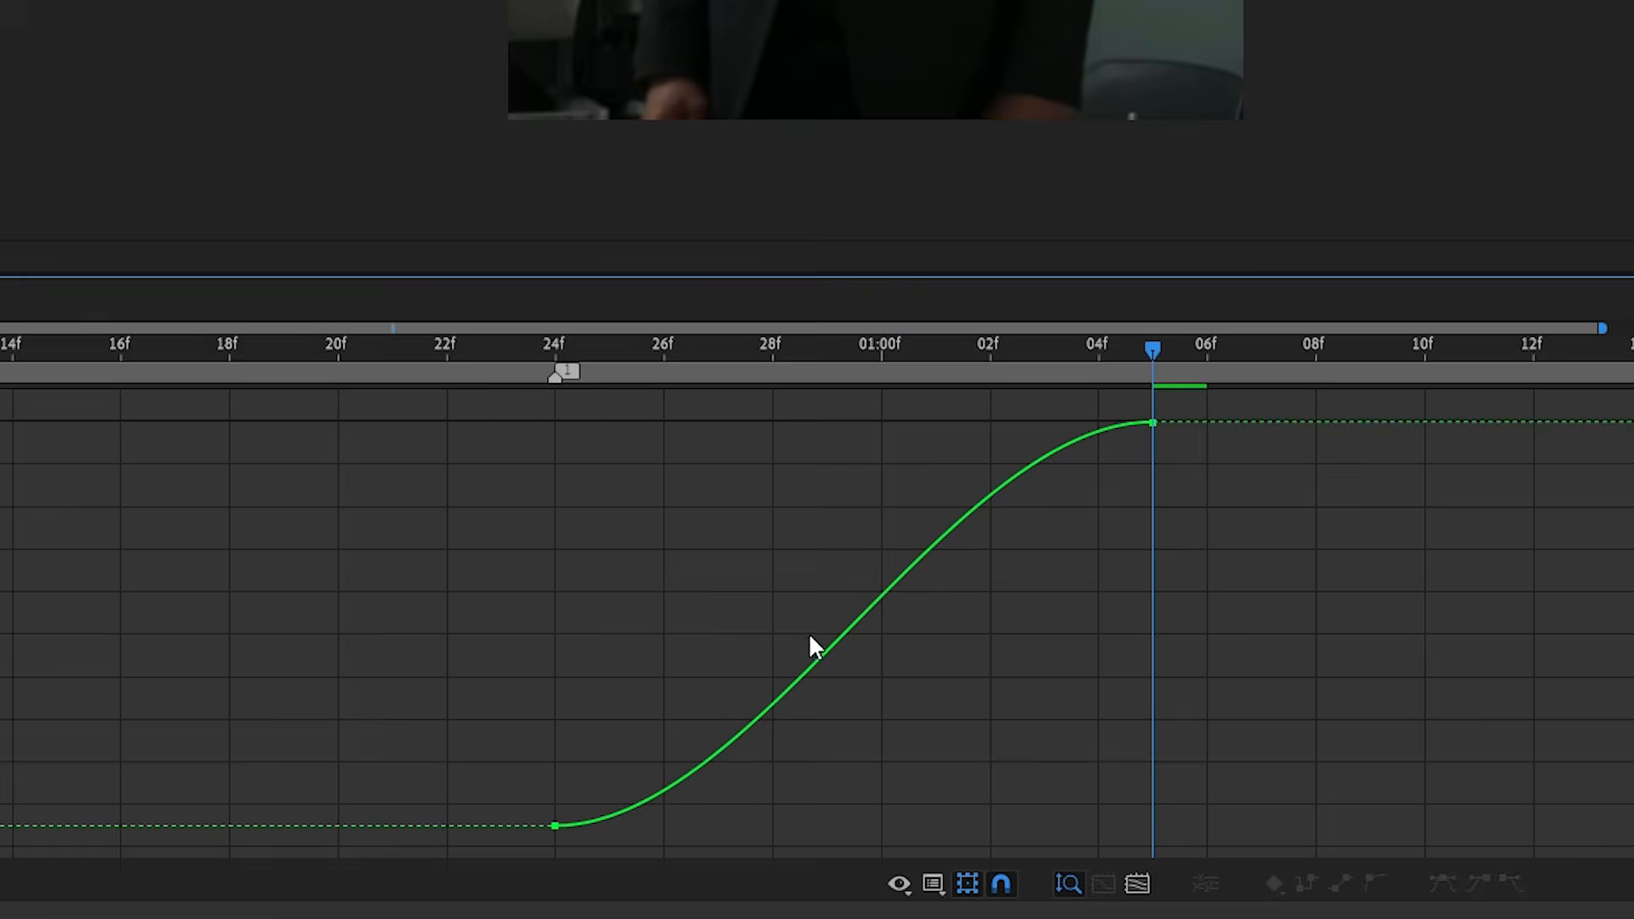
click(854, 630)
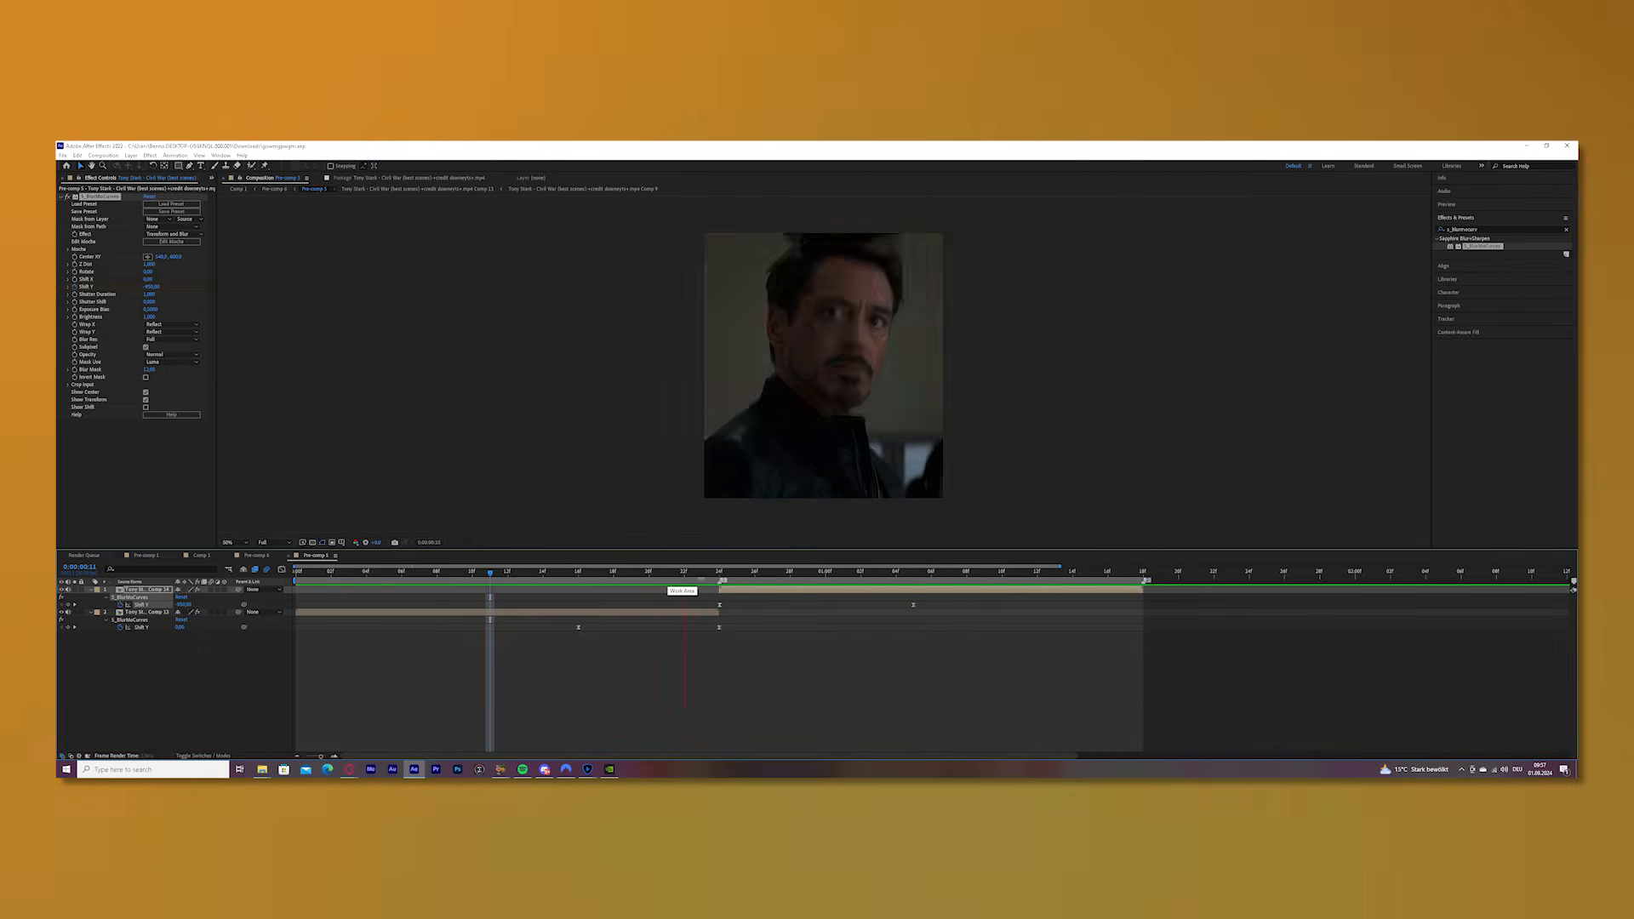
Add a new adjustment layer above both clips in Pre-comp 5.
click(561, 572)
click(131, 155)
mouse_move(191, 164)
click(298, 209)
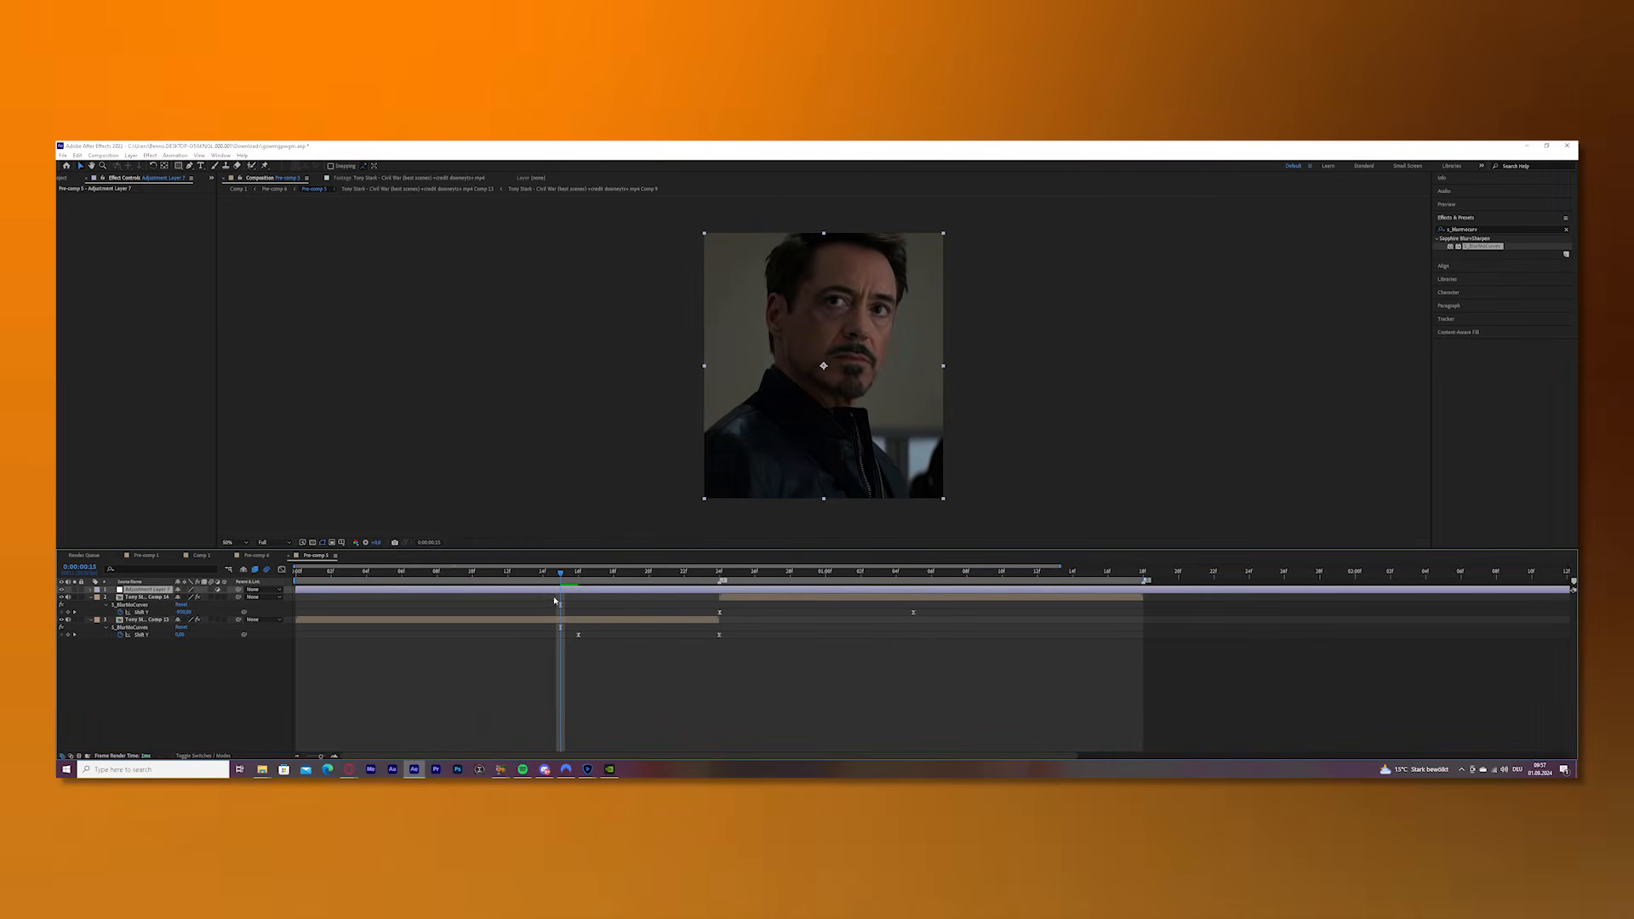
Split the adjustment layer into one segment ending at frame 11 and another running from frame 24 to 01:03.
key(ctrl+shift+d)
key(ctrl+z)
key(ctrl+shift+d)
drag(383, 576, 774, 600)
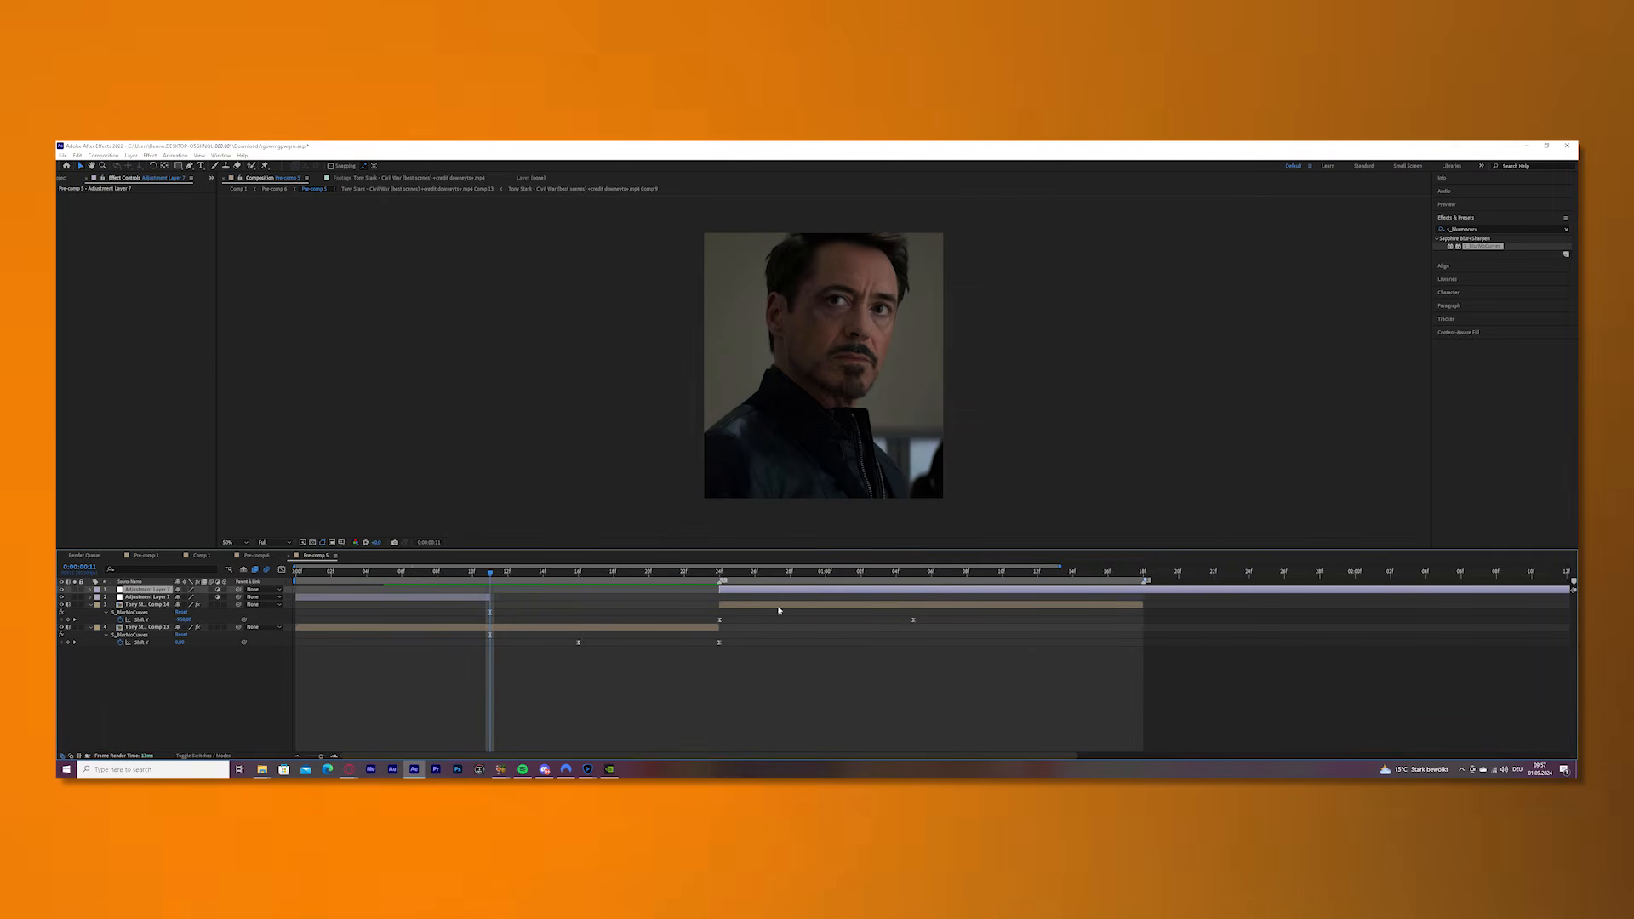
click(879, 572)
key(ctrl+shift+d)
key(Delete)
Find the toriegh presets and apply the lens blur exposure preset to the first adjustment layer segment from frame 0.
key(Home)
click(445, 597)
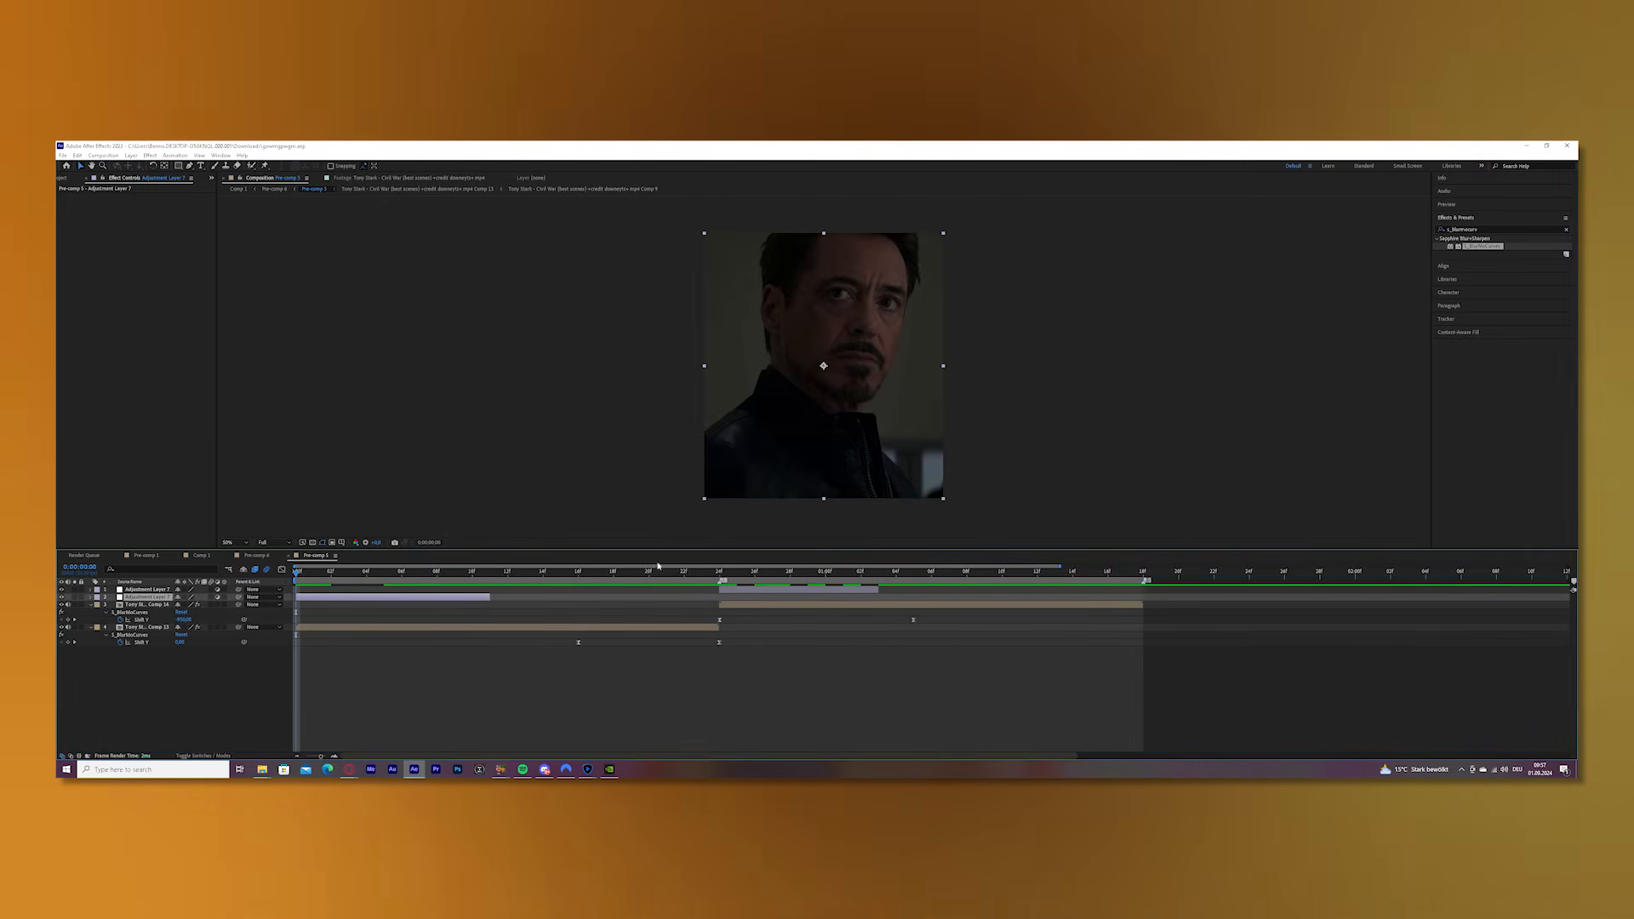
click(1481, 229)
text(toriegh)
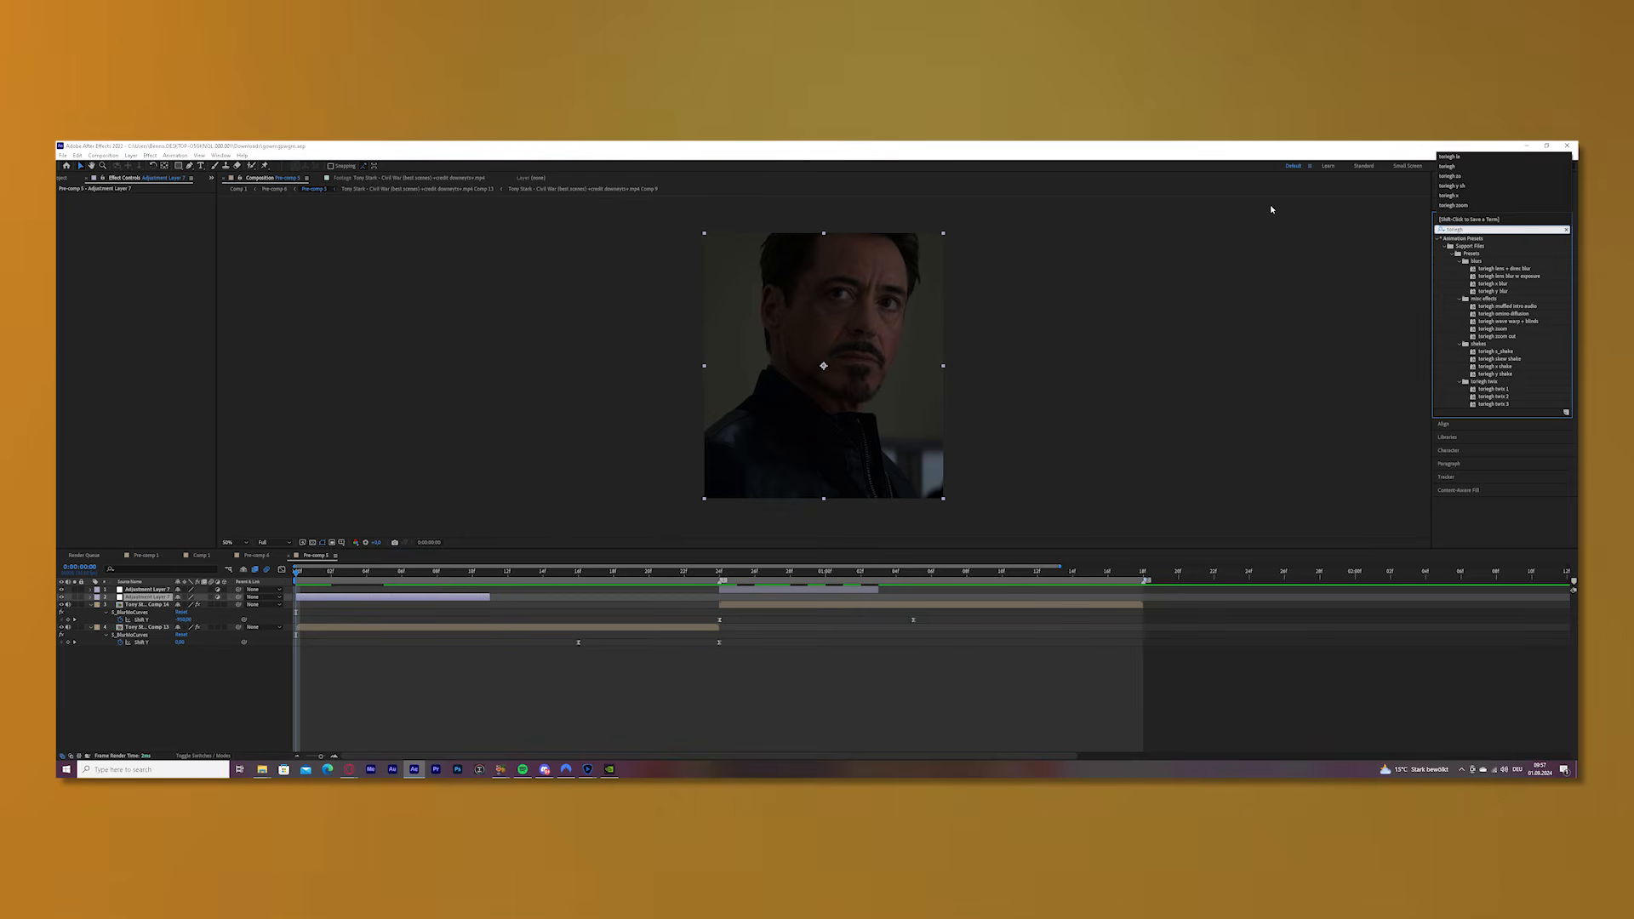
drag(1508, 275, 748, 596)
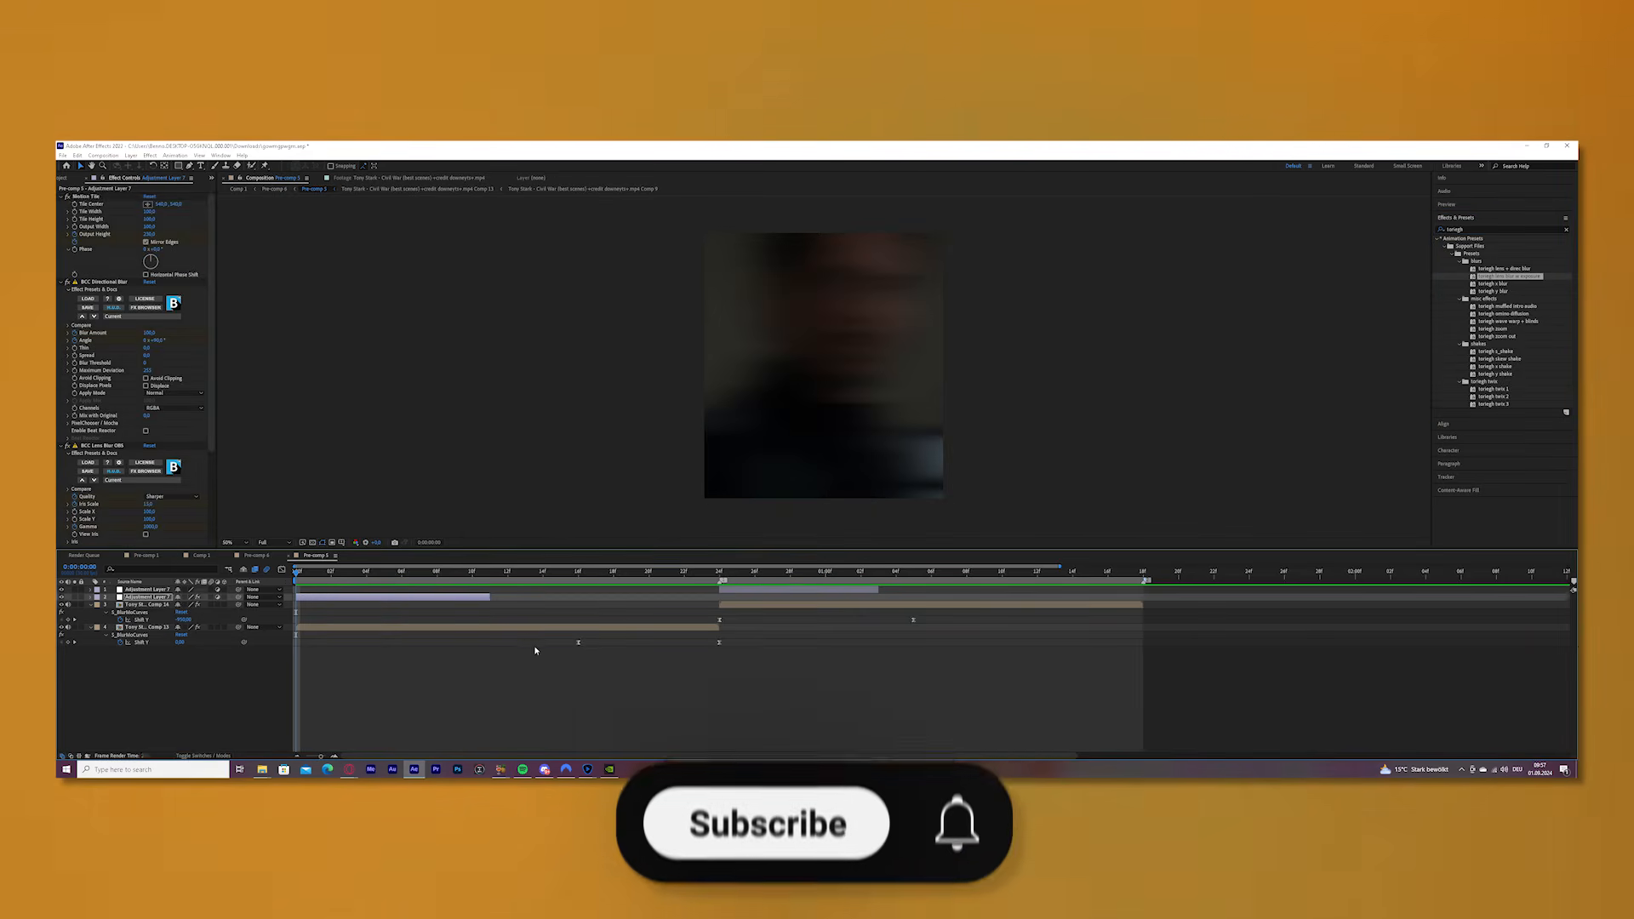